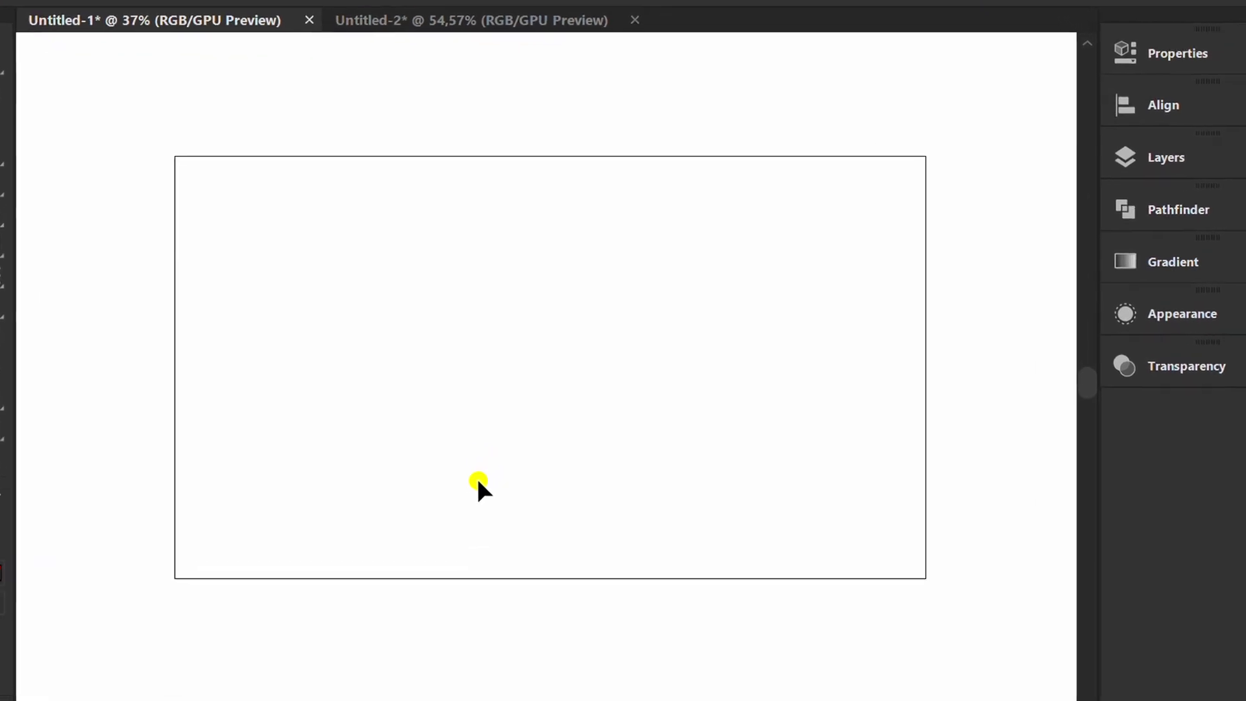
Step: Draw an artboard-sized 1280 × 720 pt rectangle with black fill and no stroke
{"action": "key", "text": "m"}
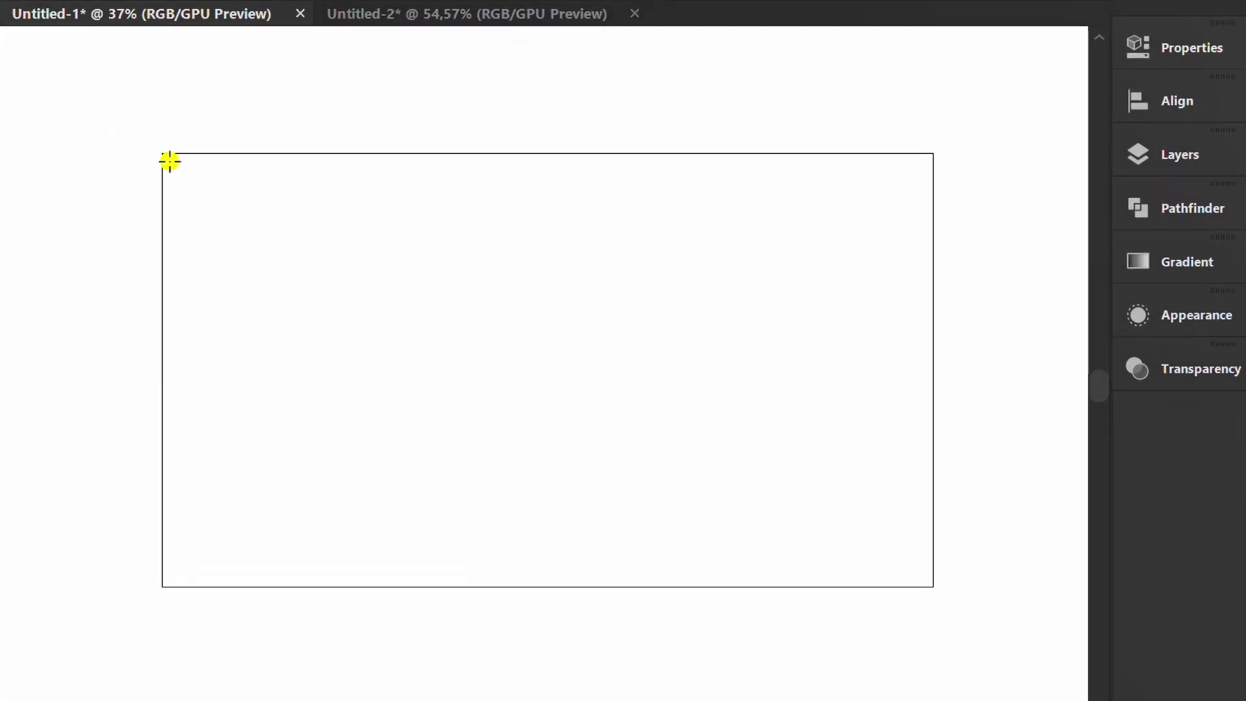
{"action": "left_click_drag", "start_coordinate": [163, 153], "coordinate": [932, 587]}
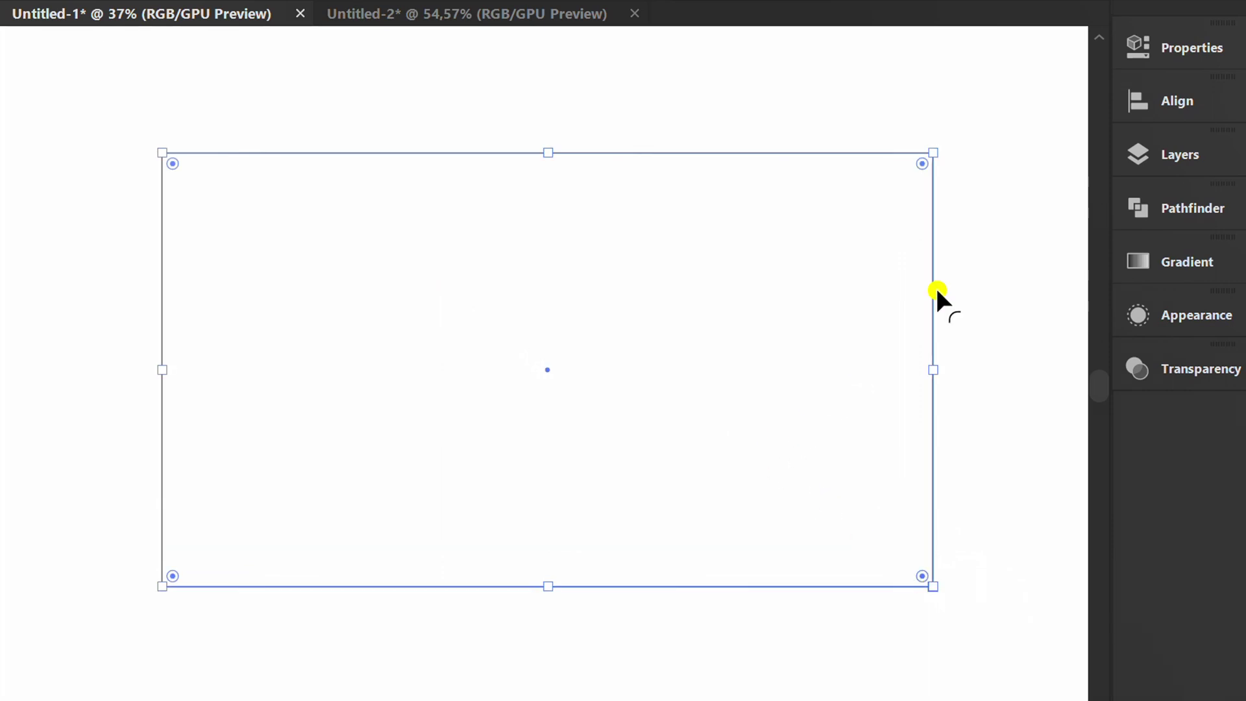
{"action": "left_click", "coordinate": [1187, 48]}
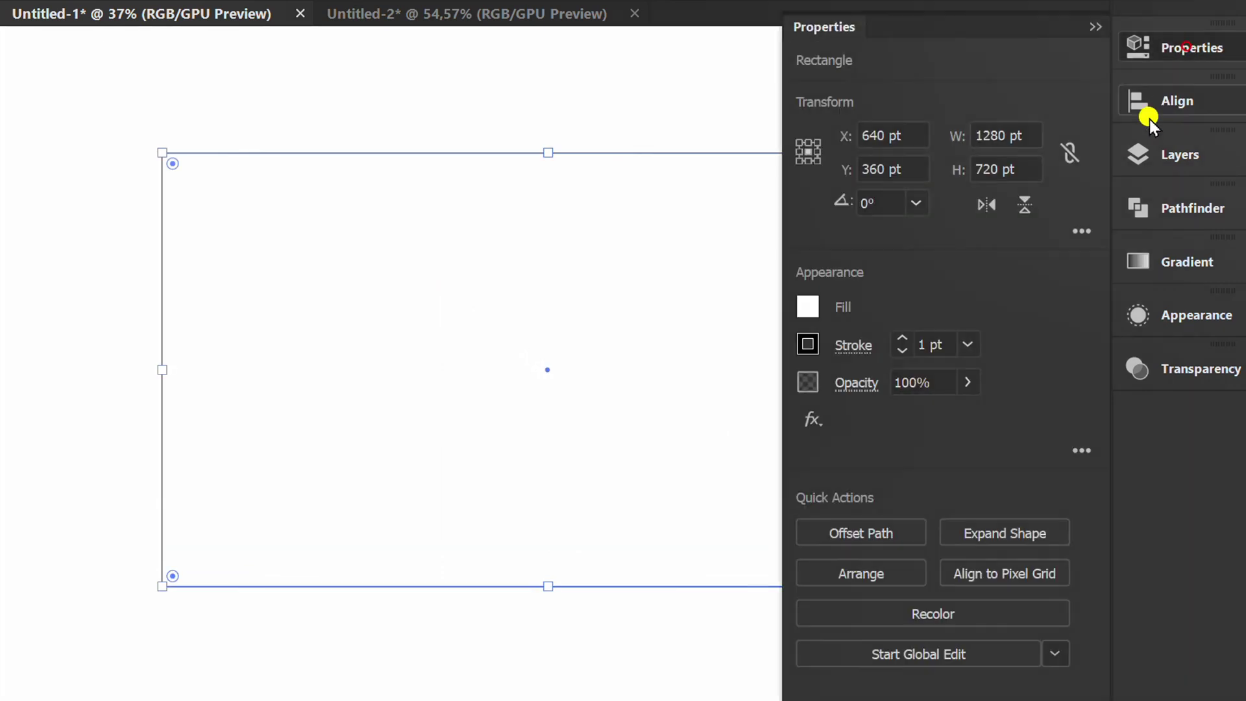
{"action": "left_click", "coordinate": [809, 306]}
{"action": "left_click", "coordinate": [578, 400]}
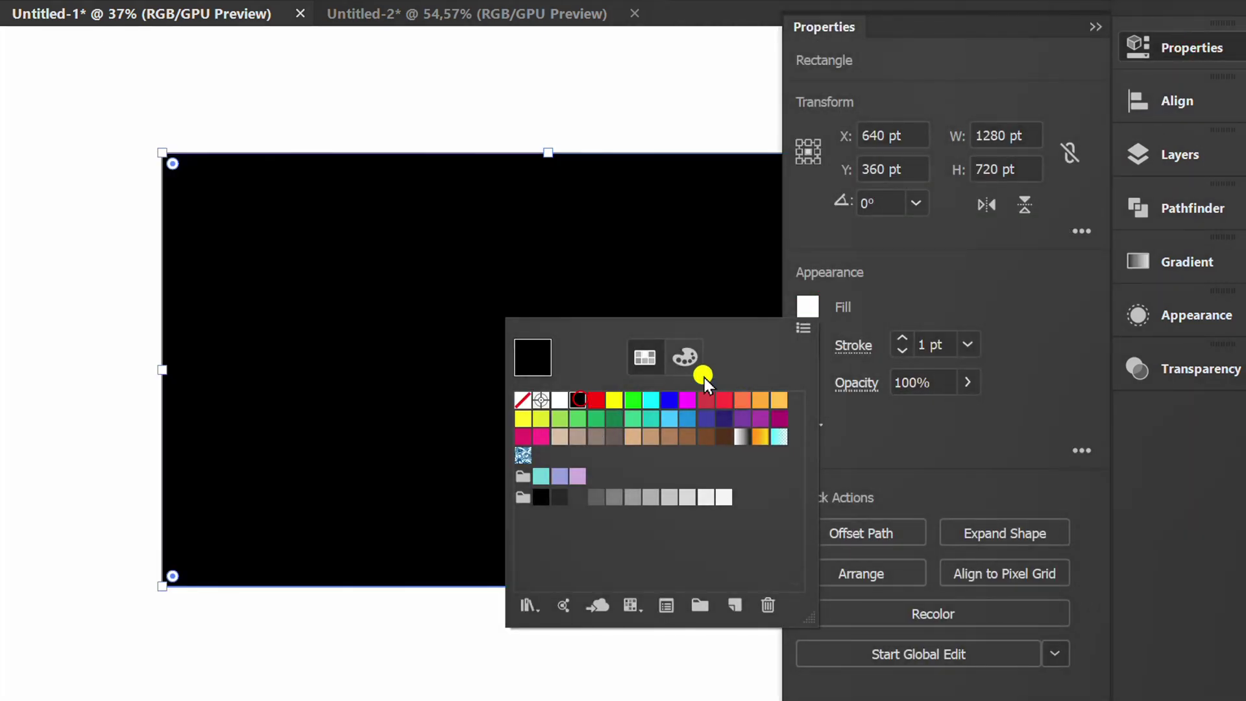
{"action": "left_click", "coordinate": [940, 288]}
{"action": "left_click", "coordinate": [805, 337]}
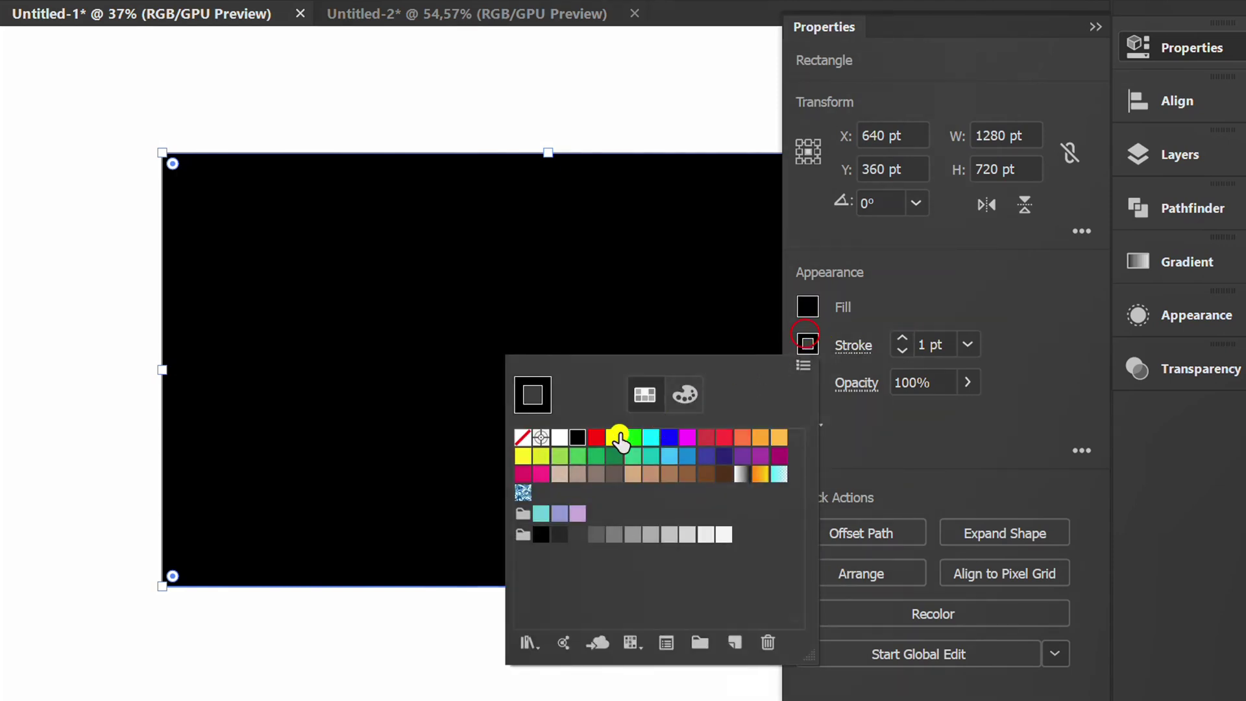
{"action": "left_click", "coordinate": [524, 437]}
{"action": "left_click", "coordinate": [980, 294]}
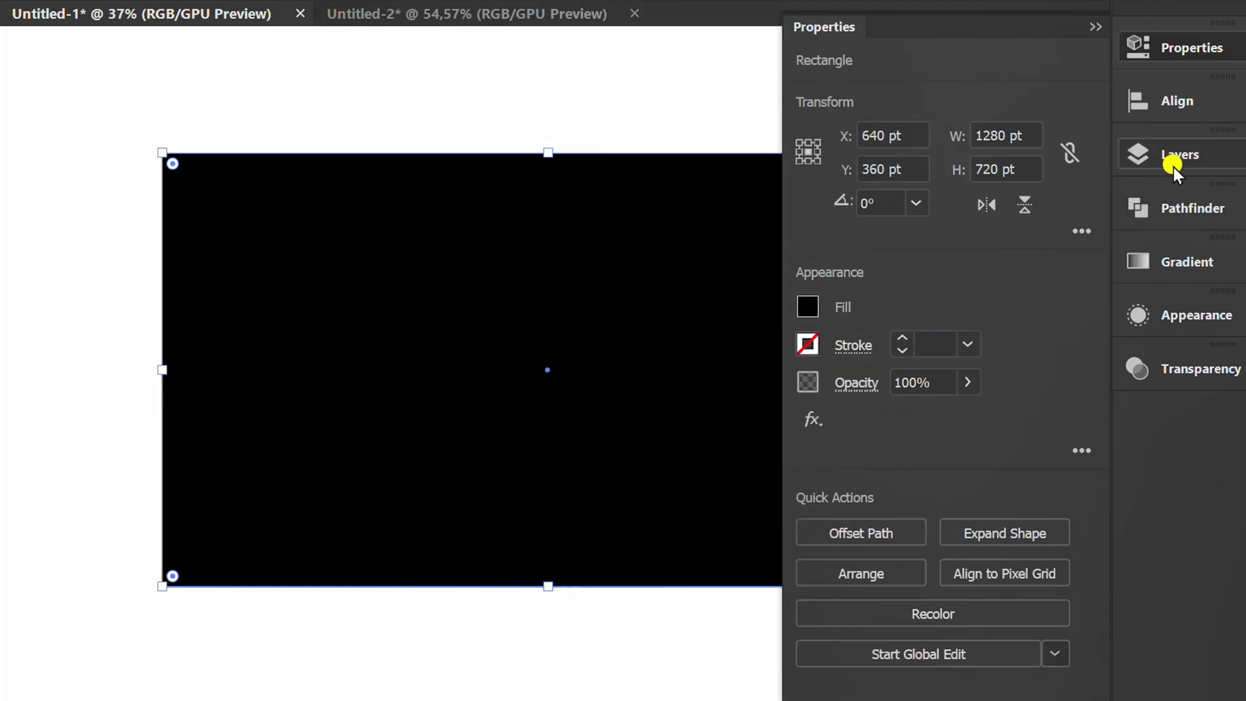
Step: Lock Layer 1 with the black background and add a new Layer 2 above it
{"action": "left_click", "coordinate": [1181, 154]}
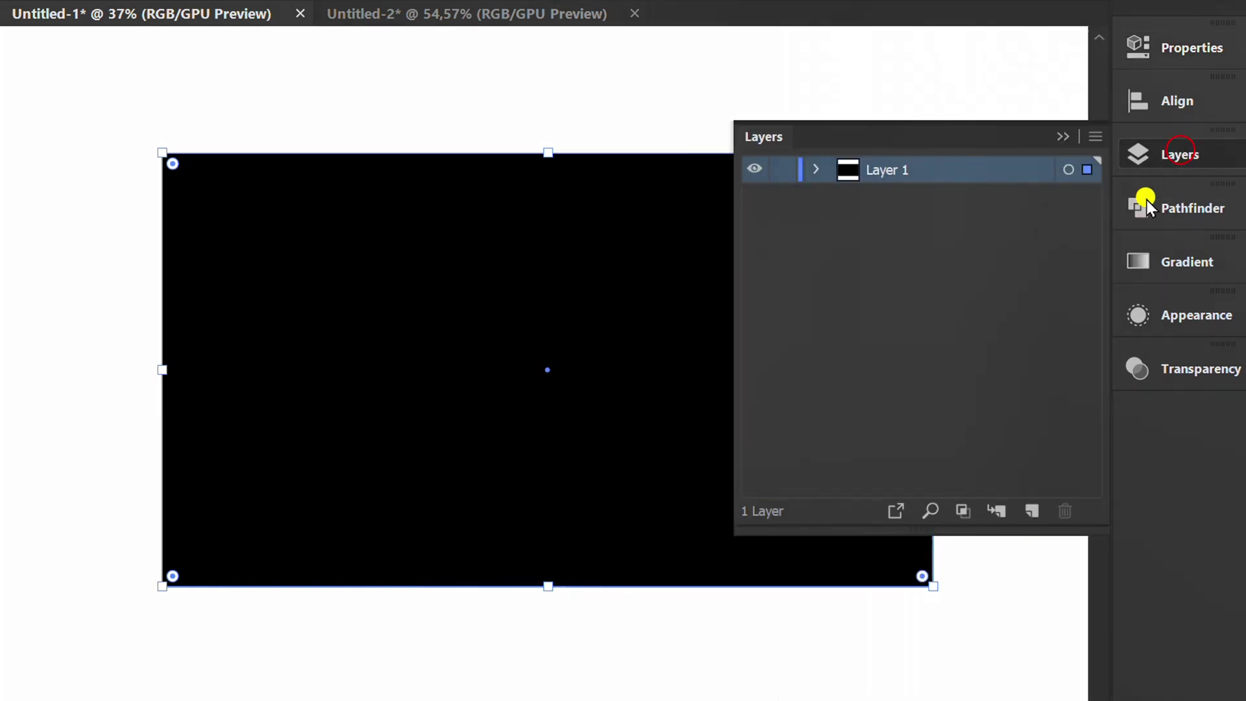
{"action": "left_click", "coordinate": [782, 171]}
{"action": "left_click", "coordinate": [1026, 507]}
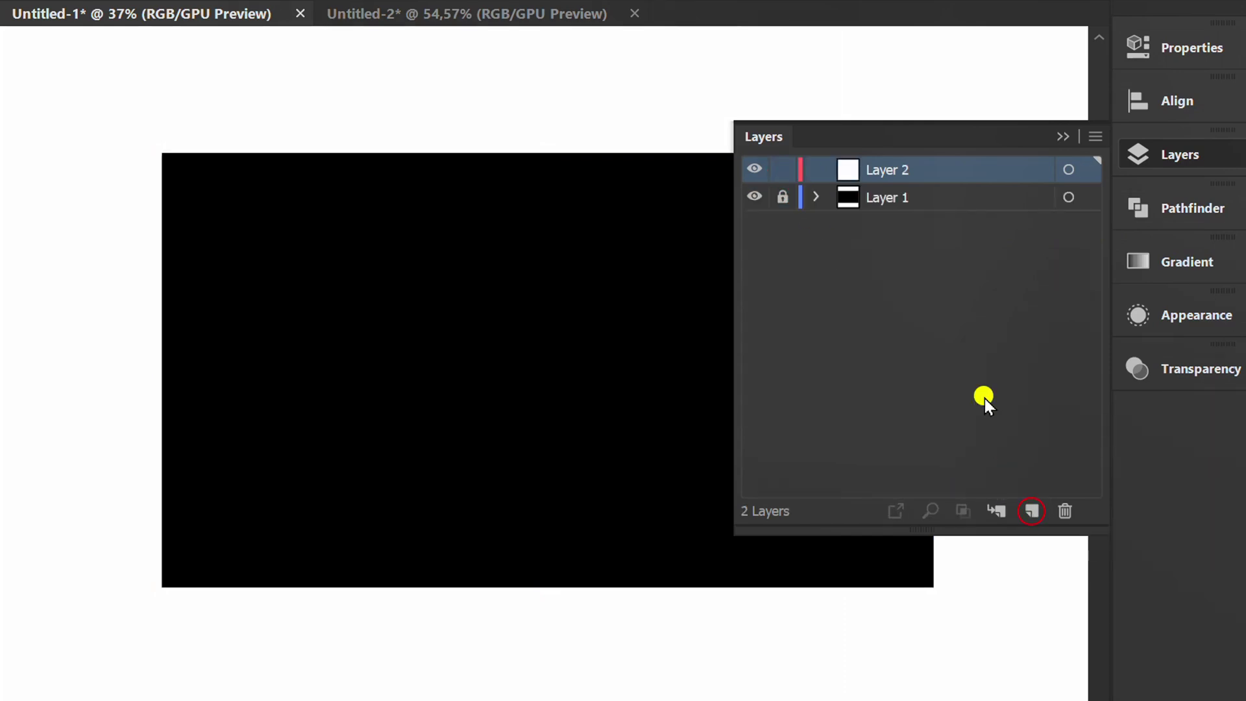
{"action": "left_click", "coordinate": [1060, 135]}
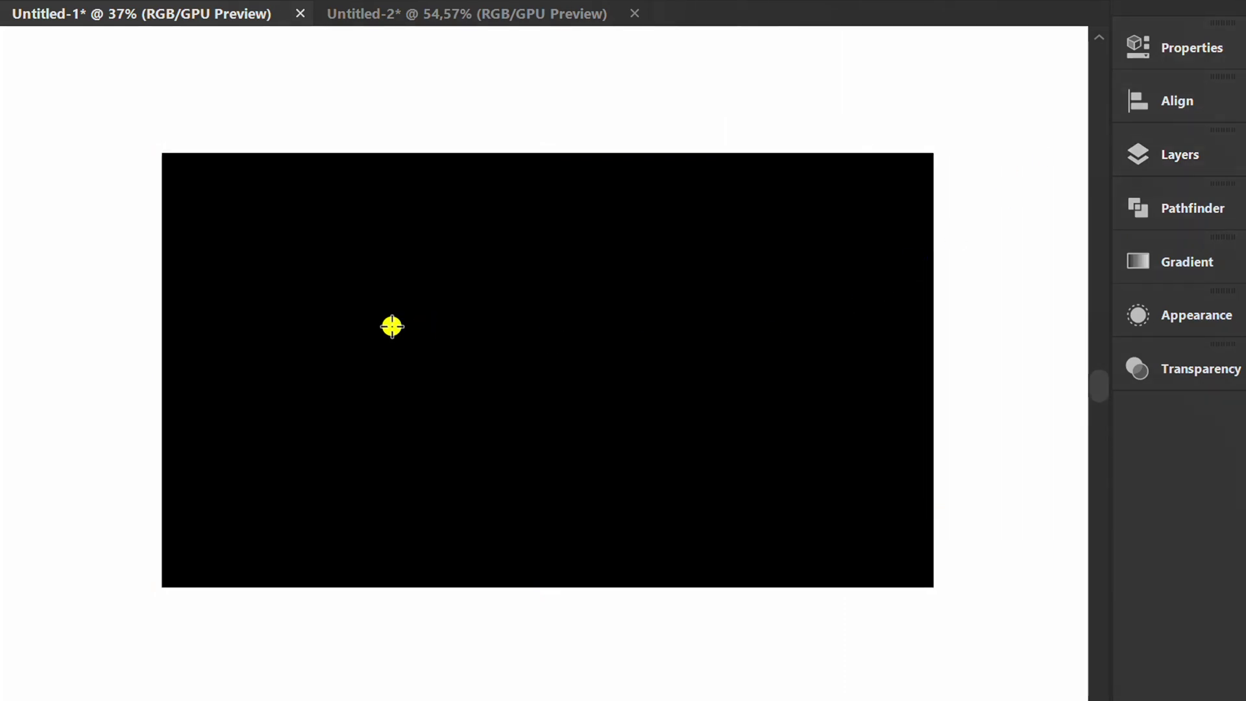
Step: At 100% view, start an exact-size rectangle with a width of 30 pt
{"action": "key", "text": "ctrl+1"}
{"action": "left_click", "coordinate": [365, 365]}
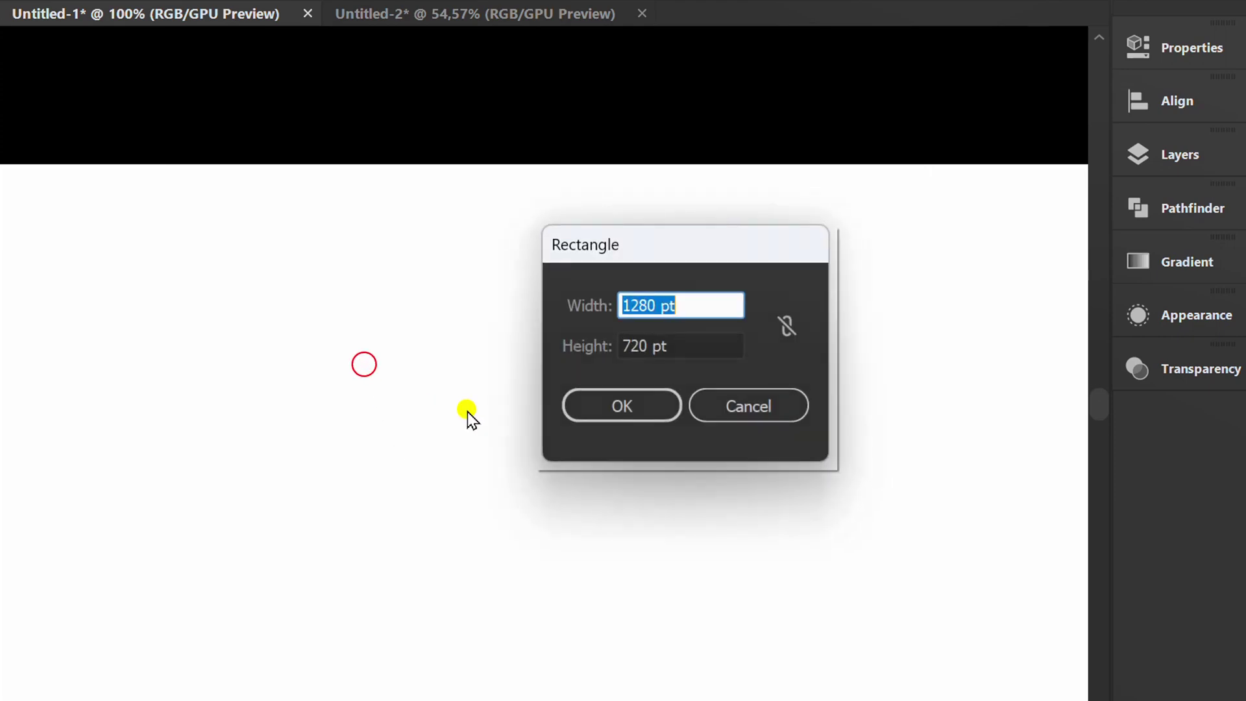
{"action": "left_click_drag", "start_coordinate": [700, 237], "coordinate": [662, 221]}
{"action": "type", "text": "30"}
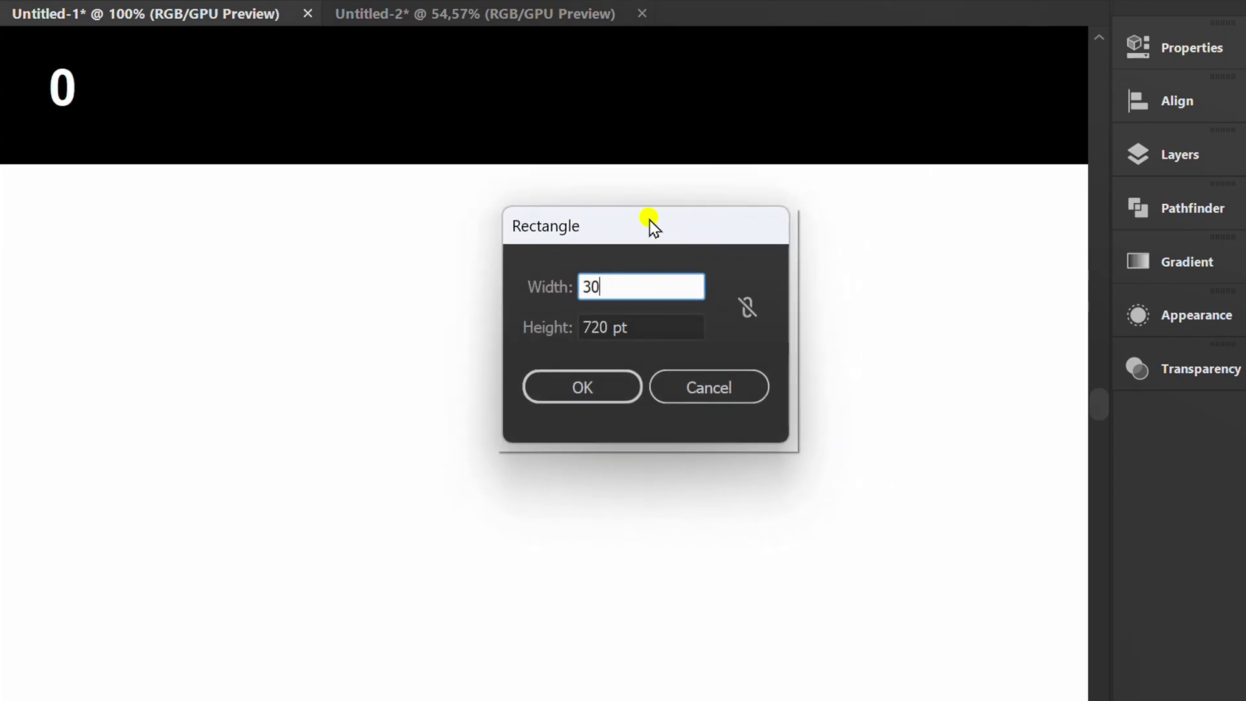
{"action": "key", "text": "Tab"}
Step: Create the 30 × 100 pt strip and fill it red
{"action": "type", "text": "100"}
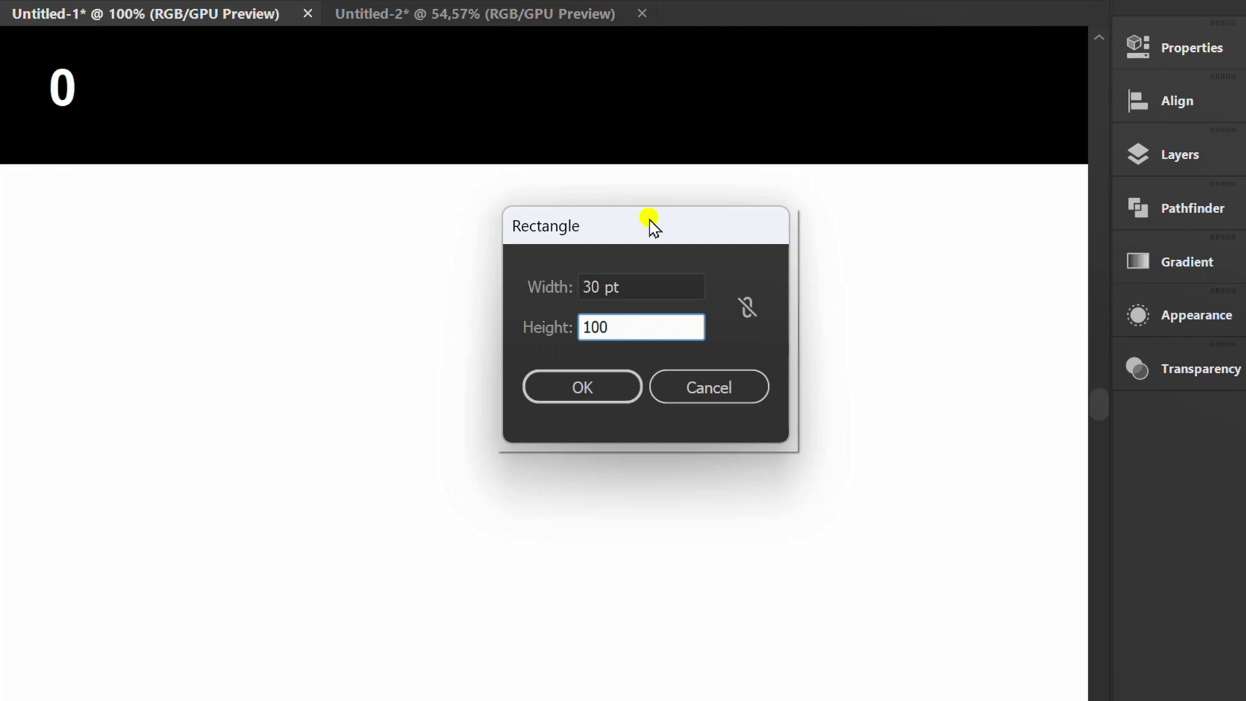
{"action": "left_click", "coordinate": [586, 389]}
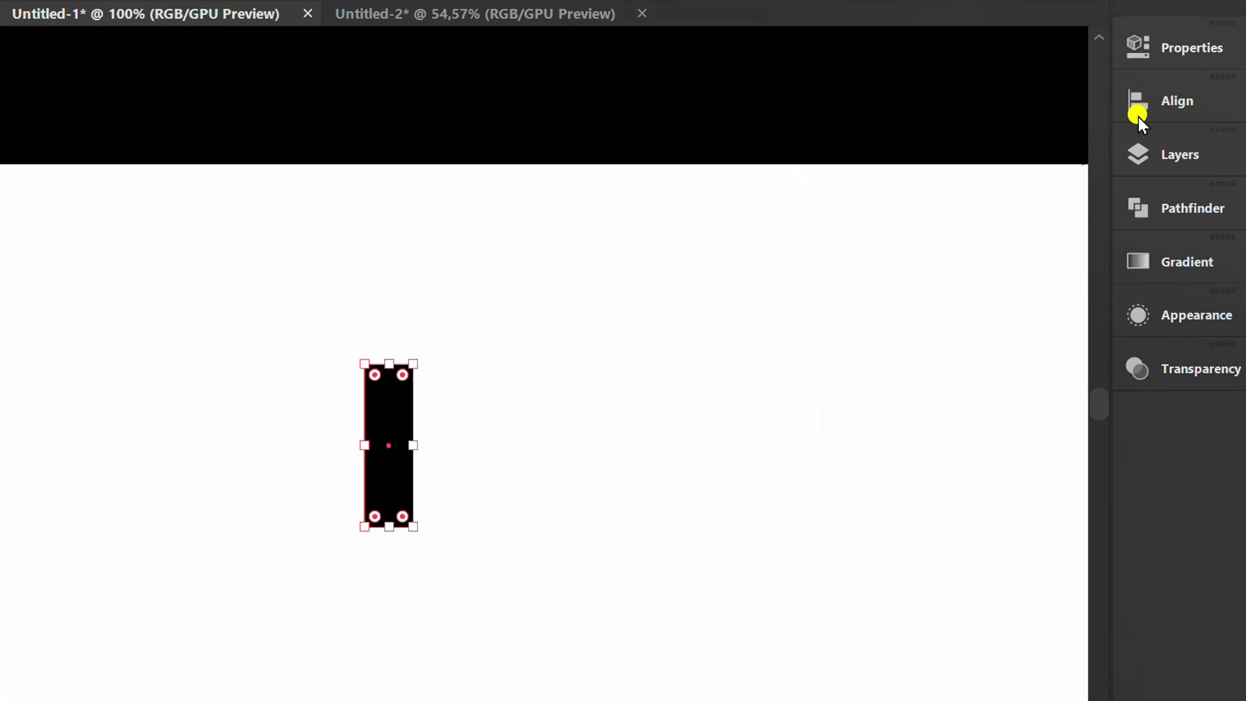
{"action": "left_click", "coordinate": [1167, 44]}
{"action": "left_click", "coordinate": [809, 306]}
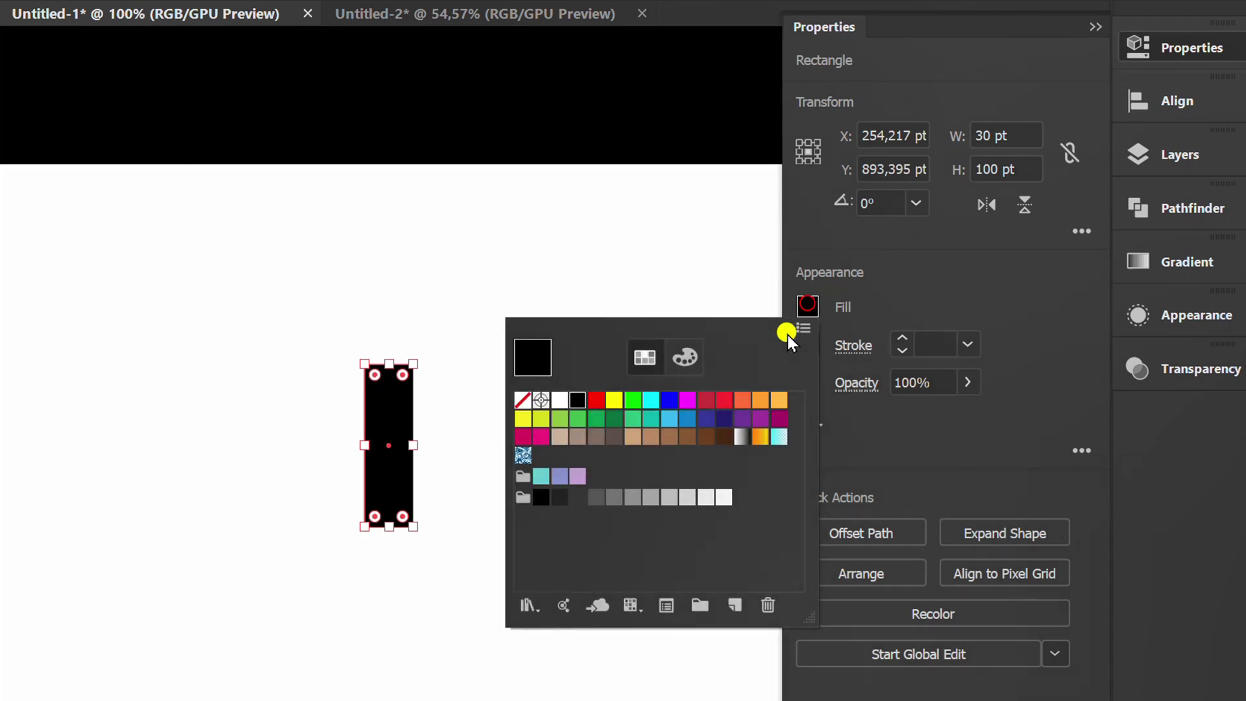
{"action": "left_click", "coordinate": [596, 400]}
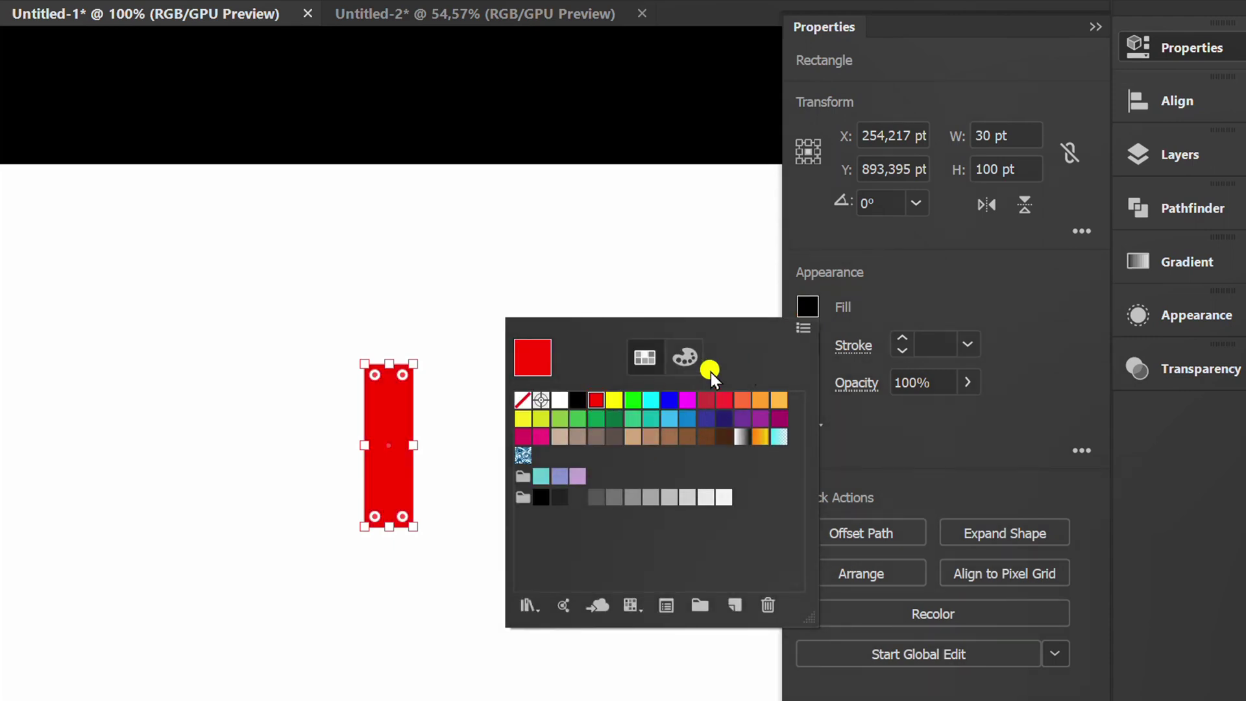
{"action": "left_click", "coordinate": [960, 261]}
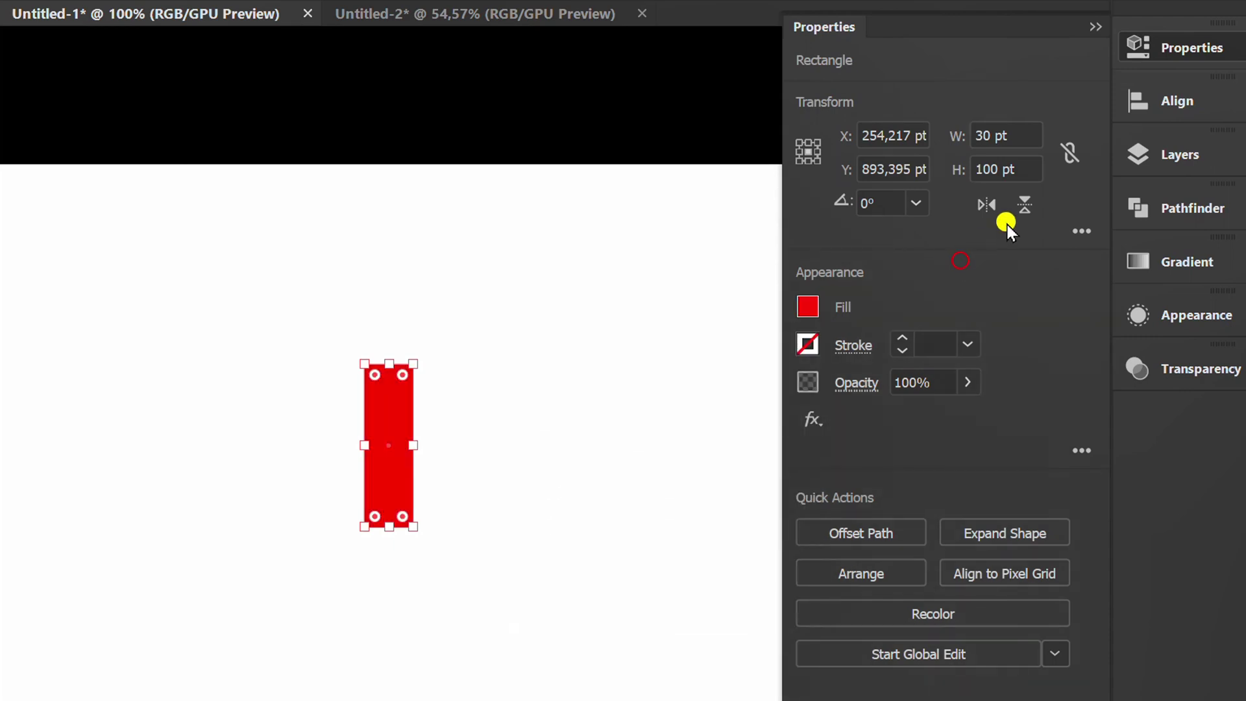
{"action": "left_click", "coordinate": [1096, 31]}
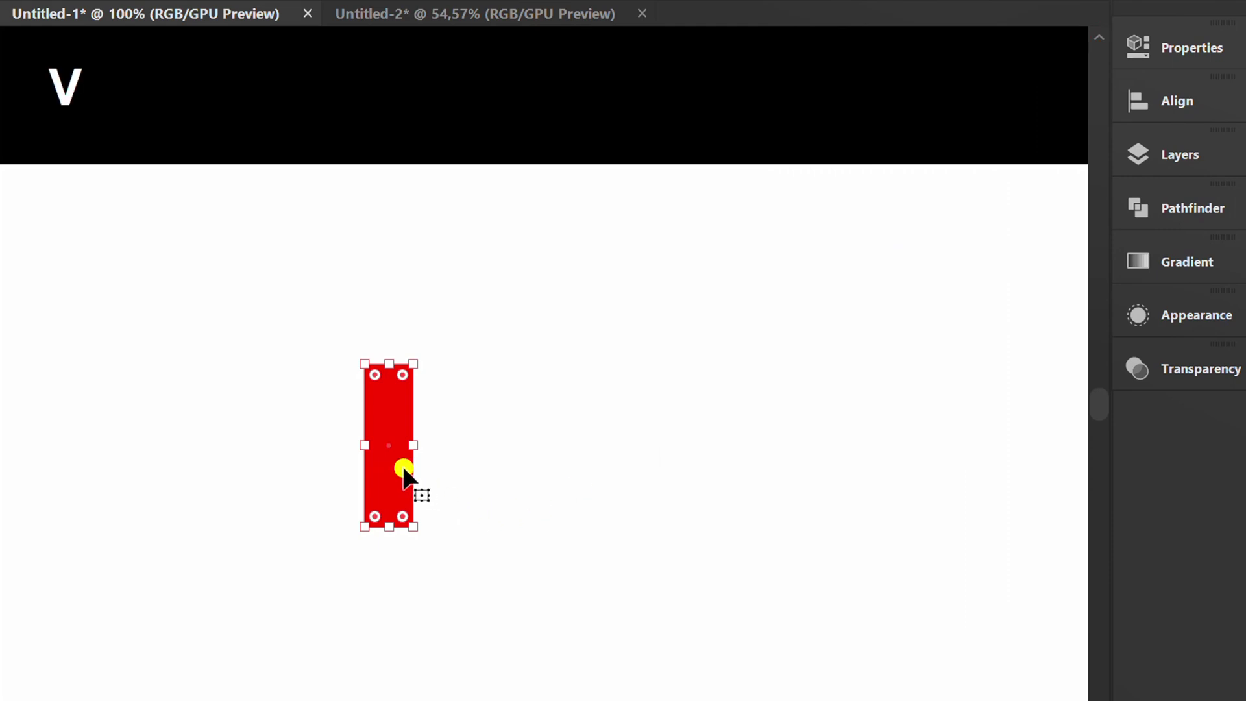
Step: Duplicate the red strip rightward into a row and make the third strip dark blue
{"action": "left_click_drag", "start_coordinate": [384, 443], "coordinate": [433, 445]}
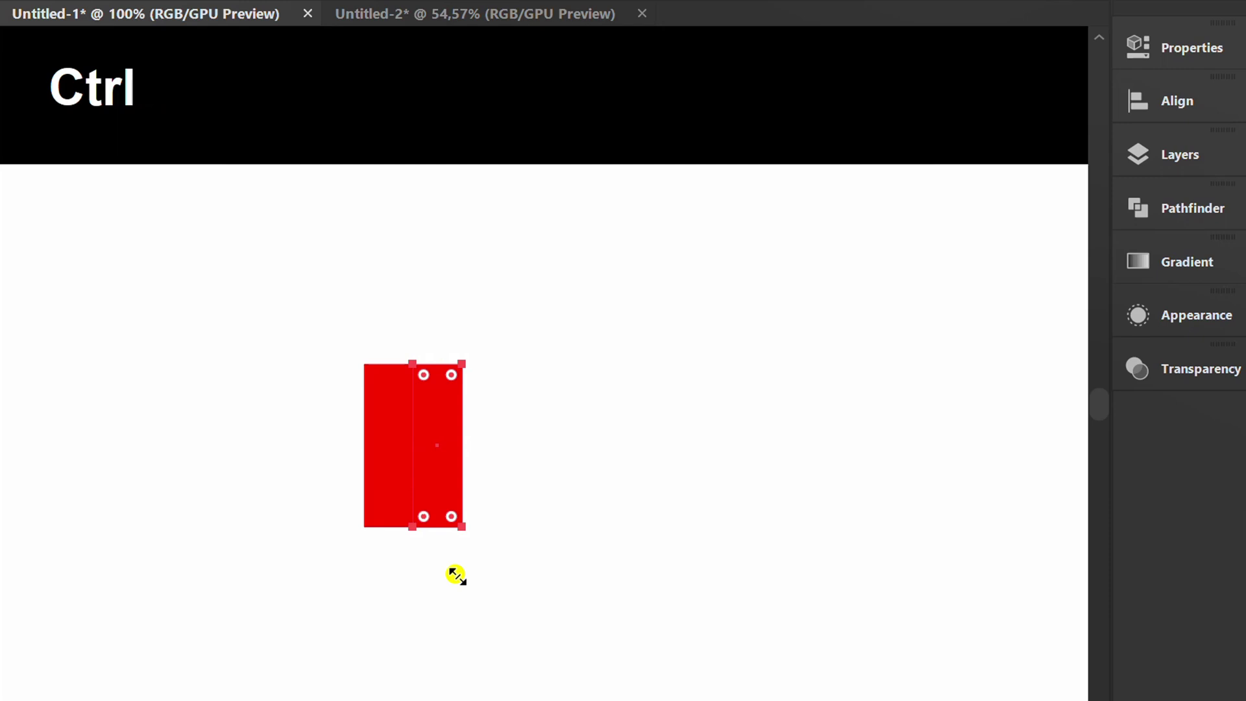
{"action": "key", "text": "ctrl+d"}
{"action": "left_click", "coordinate": [444, 598]}
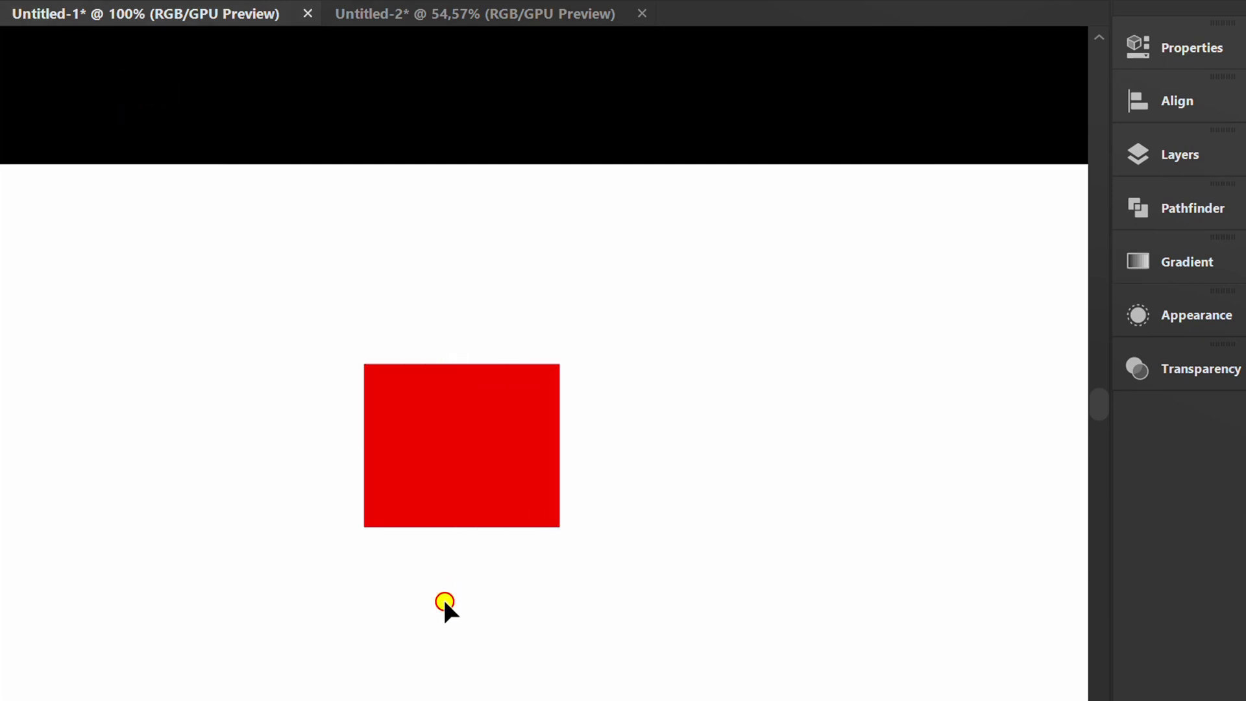
{"action": "left_click", "coordinate": [480, 422]}
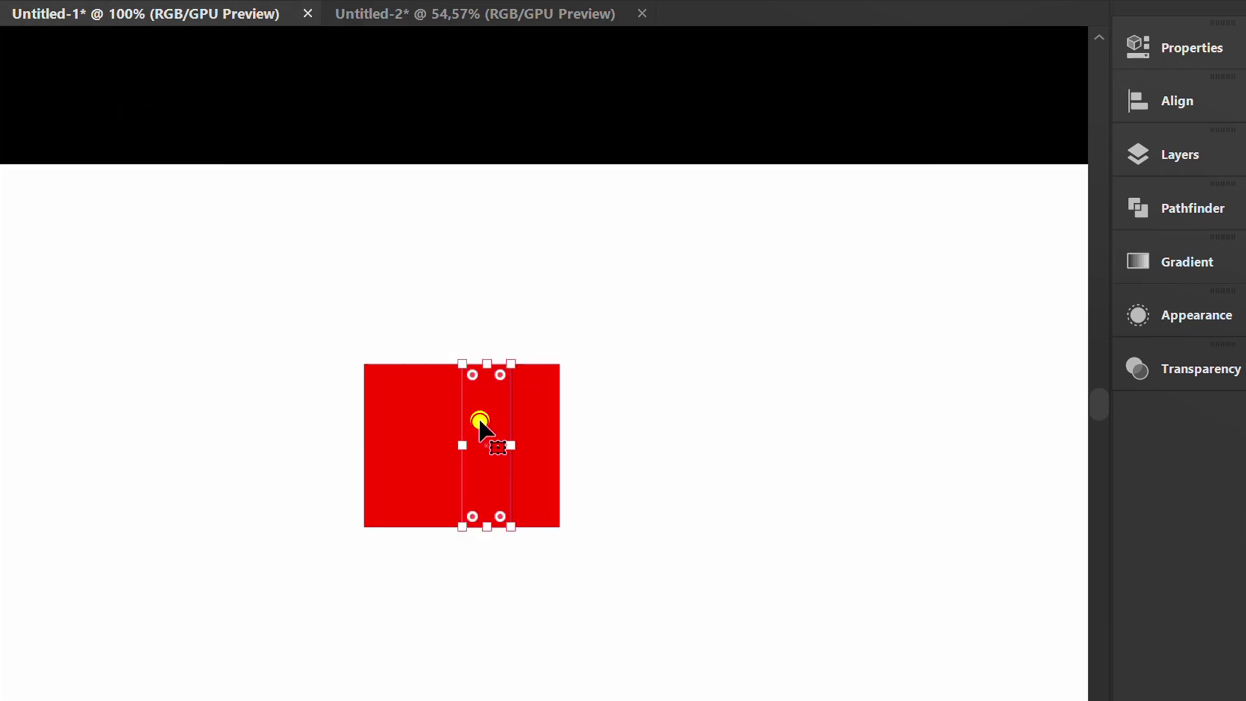
{"action": "left_click", "coordinate": [1175, 44]}
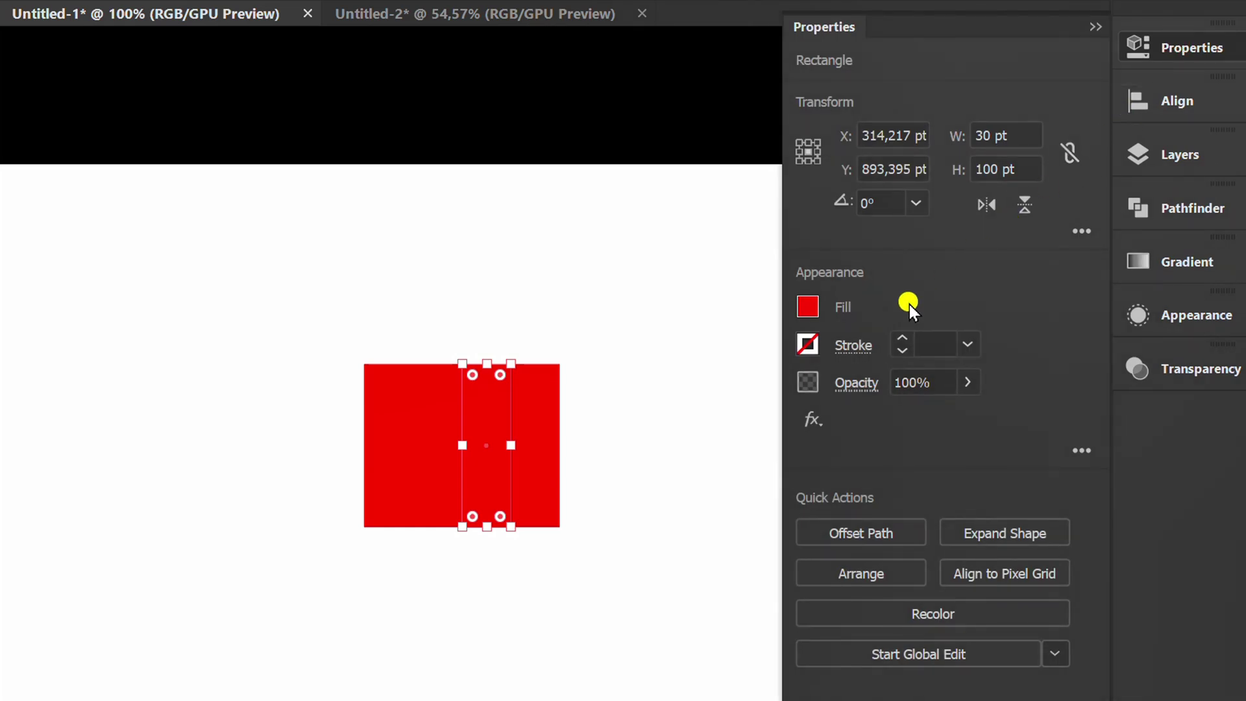
{"action": "left_click", "coordinate": [804, 308]}
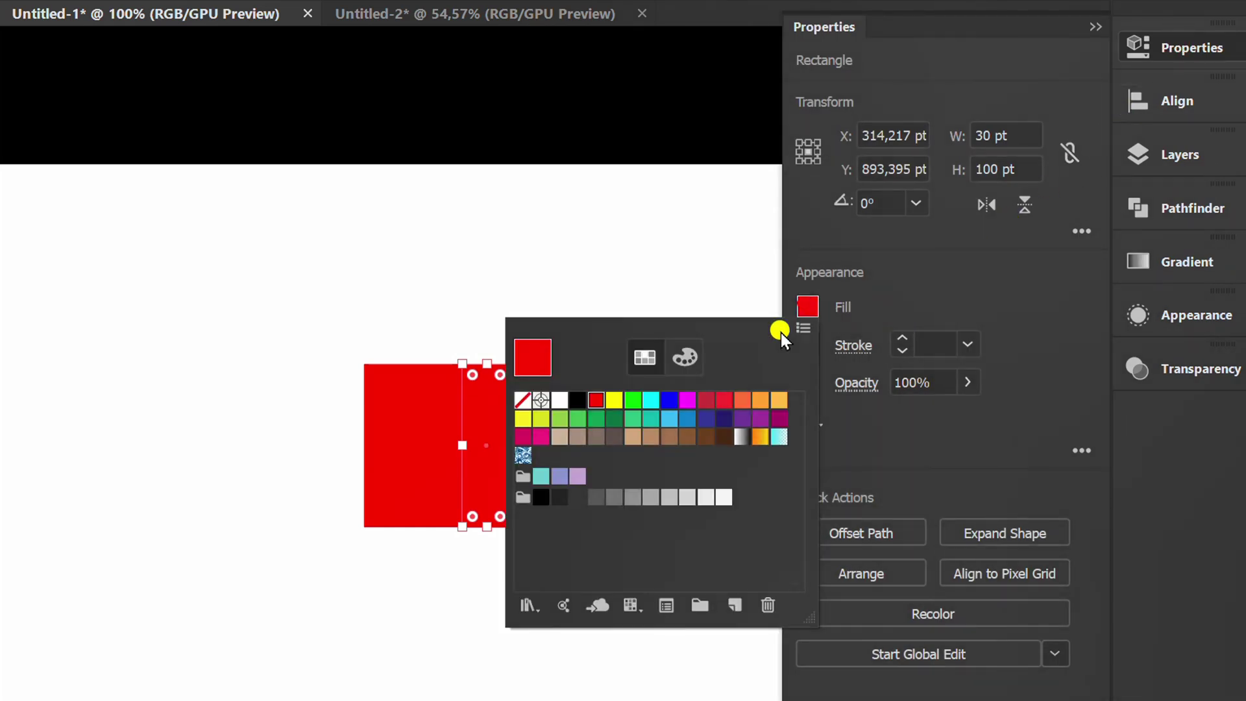
{"action": "left_click", "coordinate": [706, 419]}
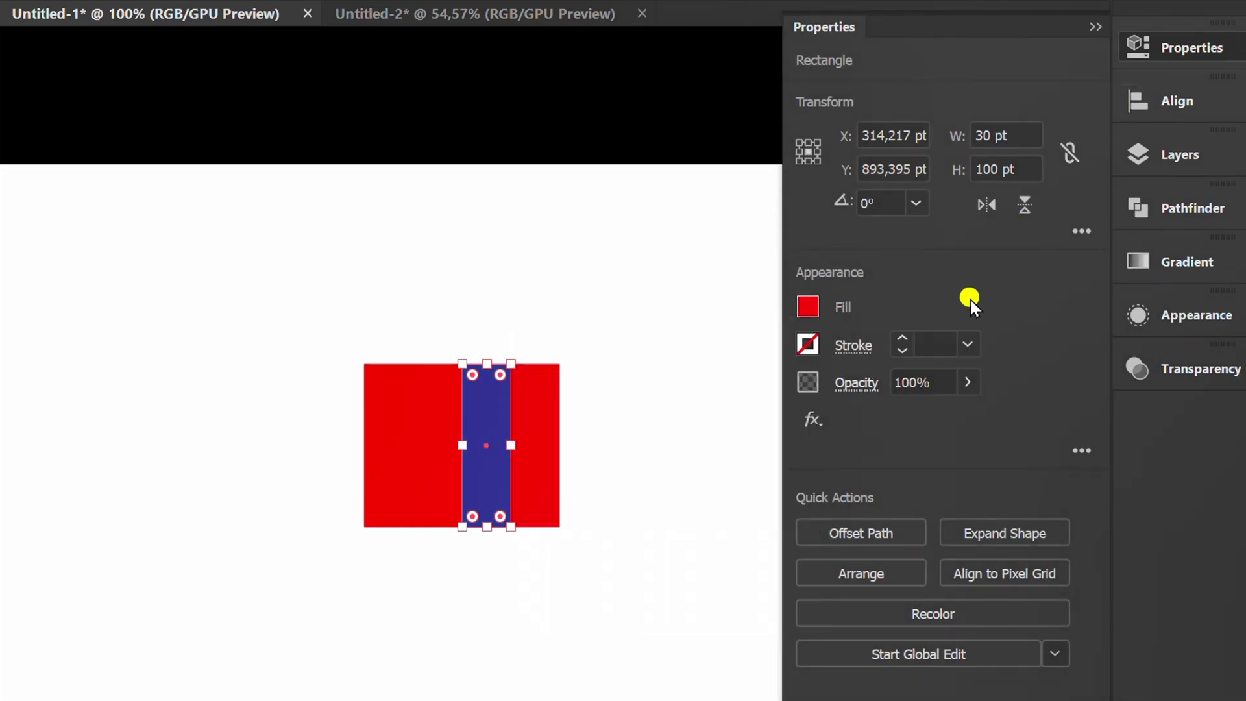
{"action": "left_click", "coordinate": [1098, 28]}
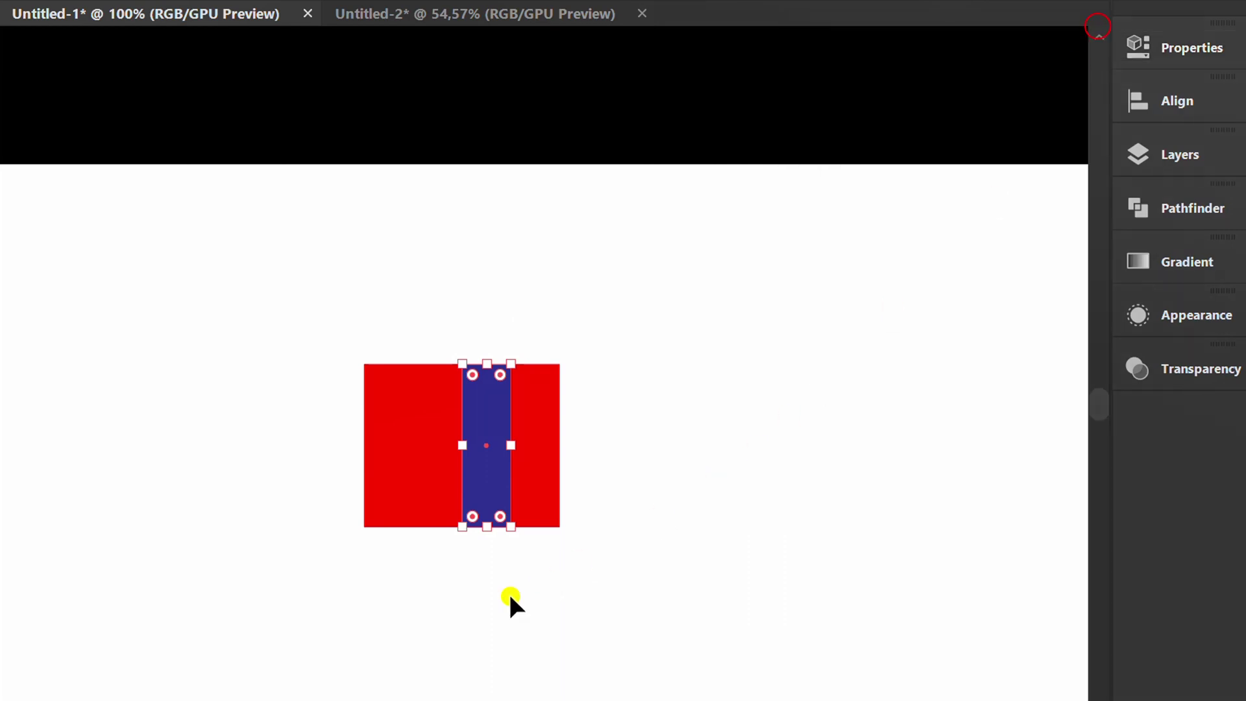
{"action": "left_click", "coordinate": [475, 610]}
Step: Remove the fill from the second and rightmost strips, leaving them empty
{"action": "left_click", "coordinate": [437, 407]}
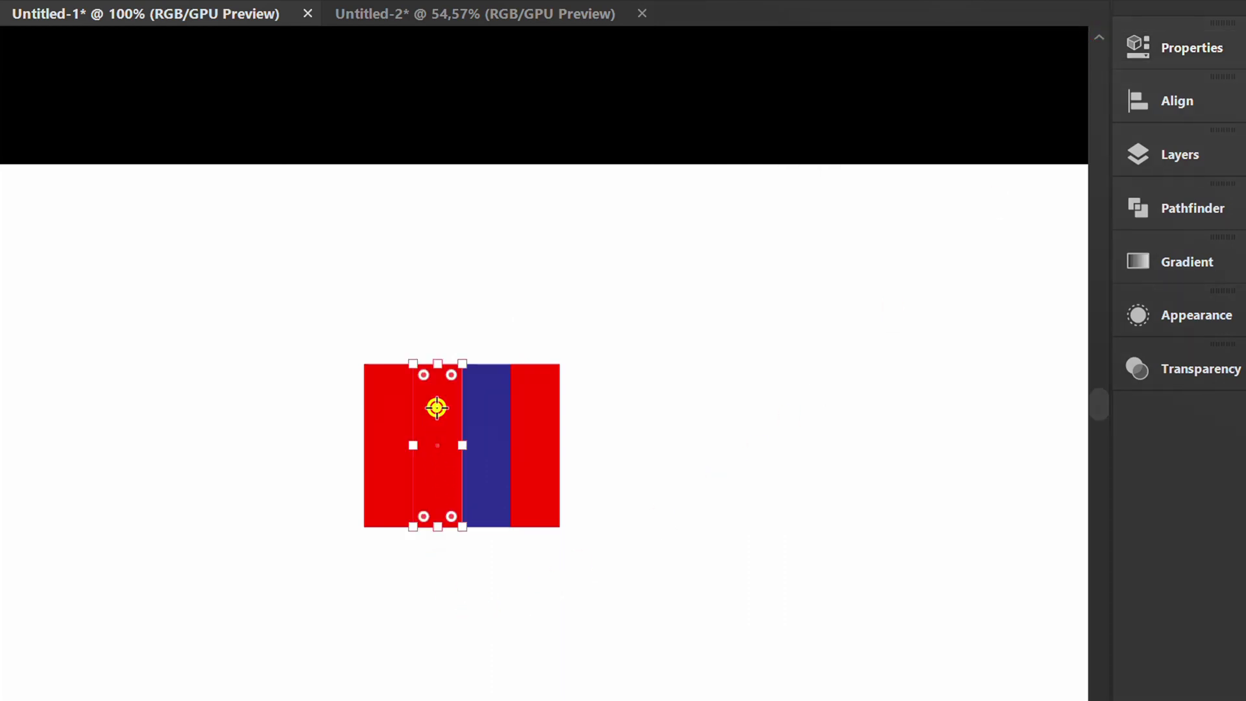
{"action": "key", "text": "/"}
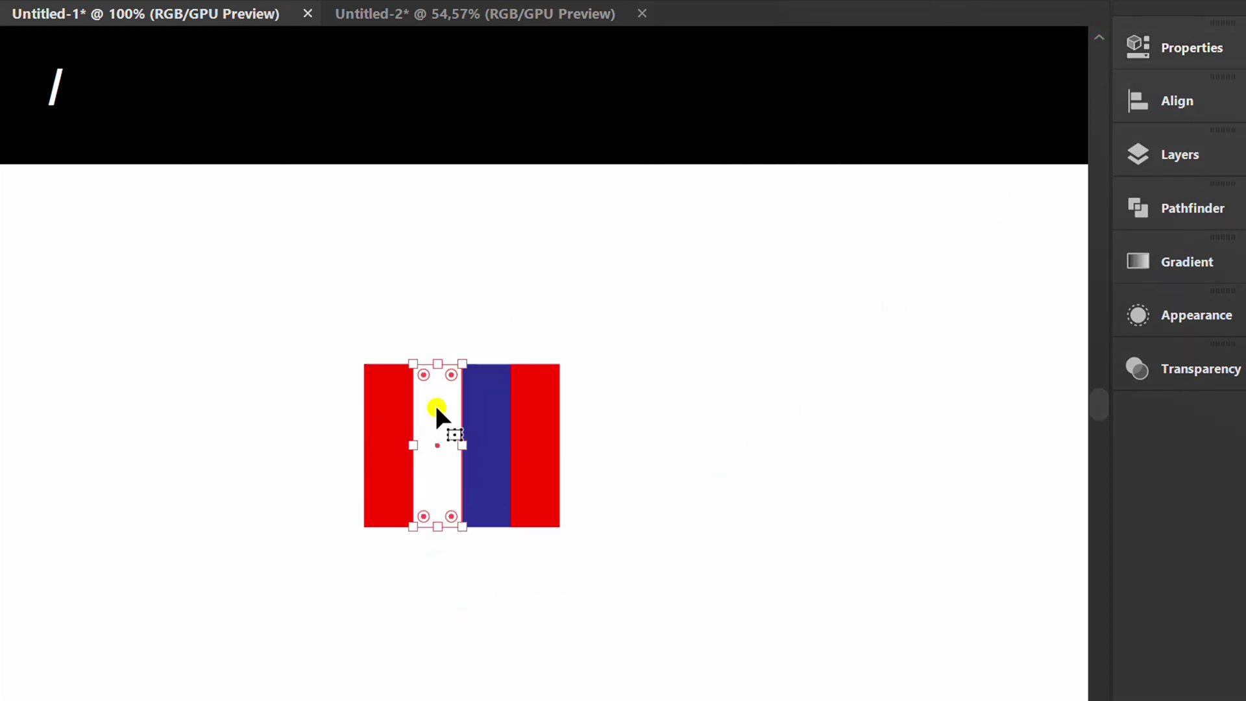
{"action": "left_click", "coordinate": [476, 599]}
{"action": "left_click", "coordinate": [545, 420]}
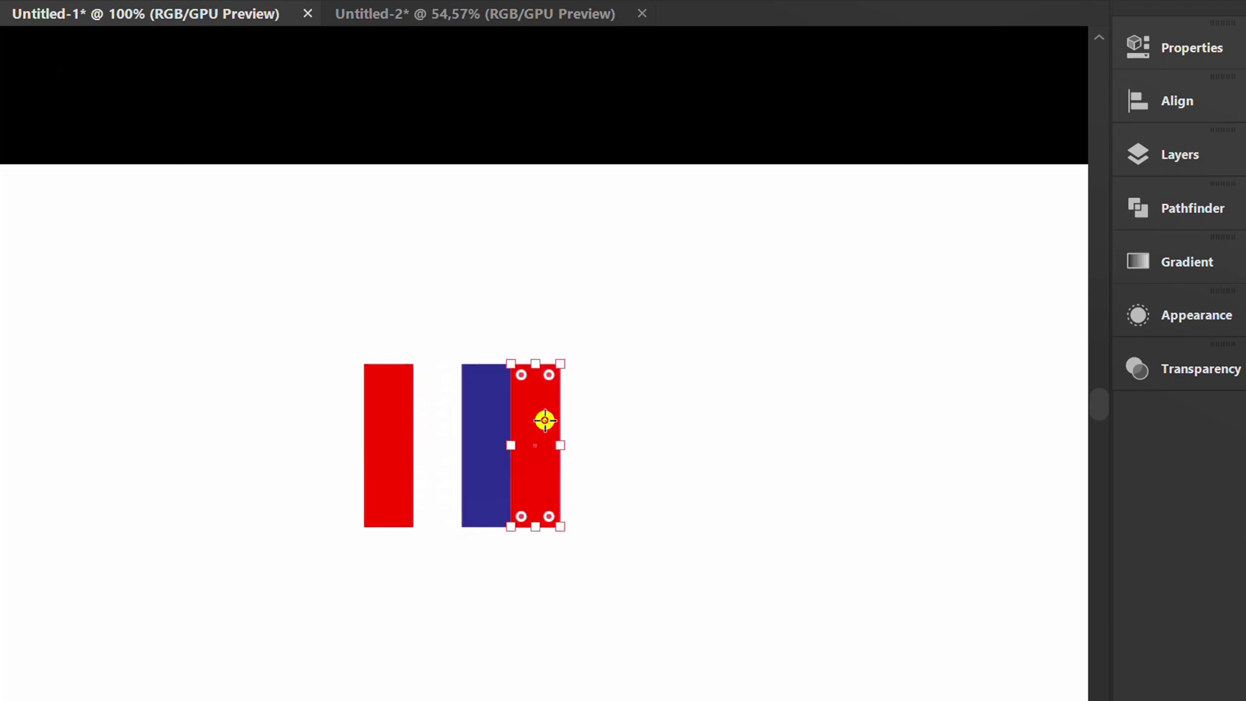
{"action": "key", "text": "/"}
{"action": "left_click", "coordinate": [512, 603]}
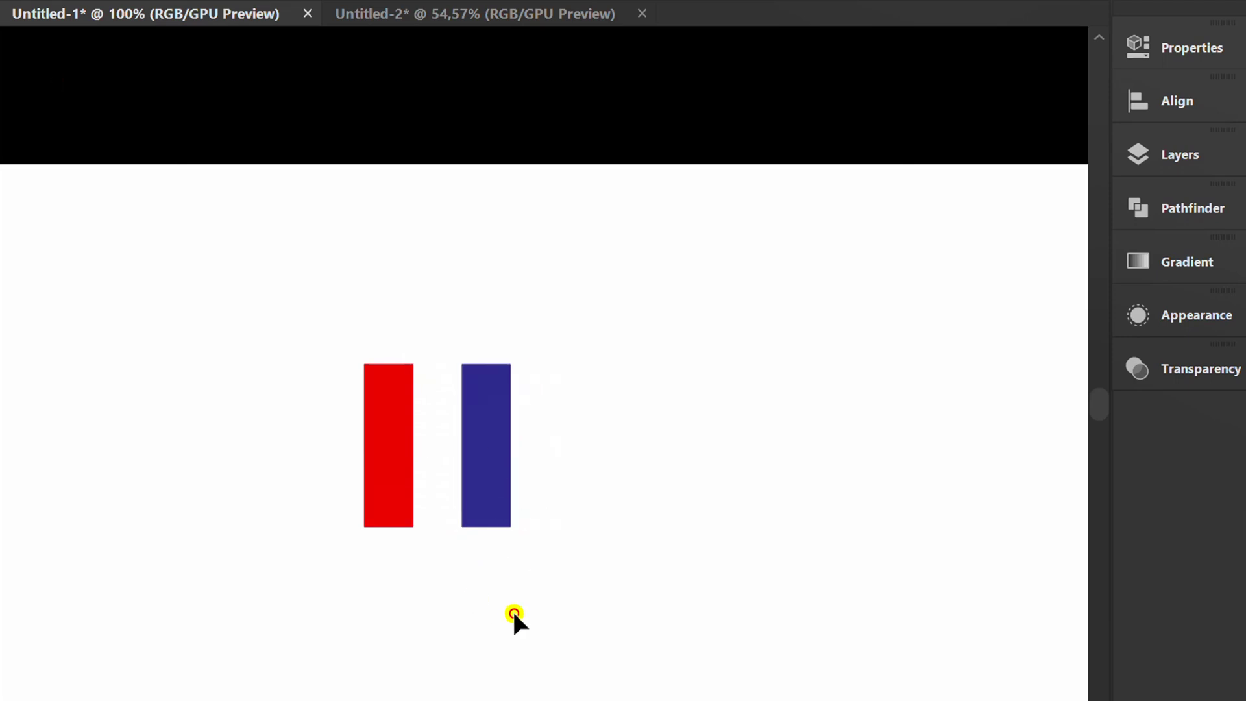
Step: Turn the four selected stripes into a 120 × 100 pt 'New Pattern' swatch
{"action": "left_click_drag", "start_coordinate": [688, 286], "coordinate": [304, 635]}
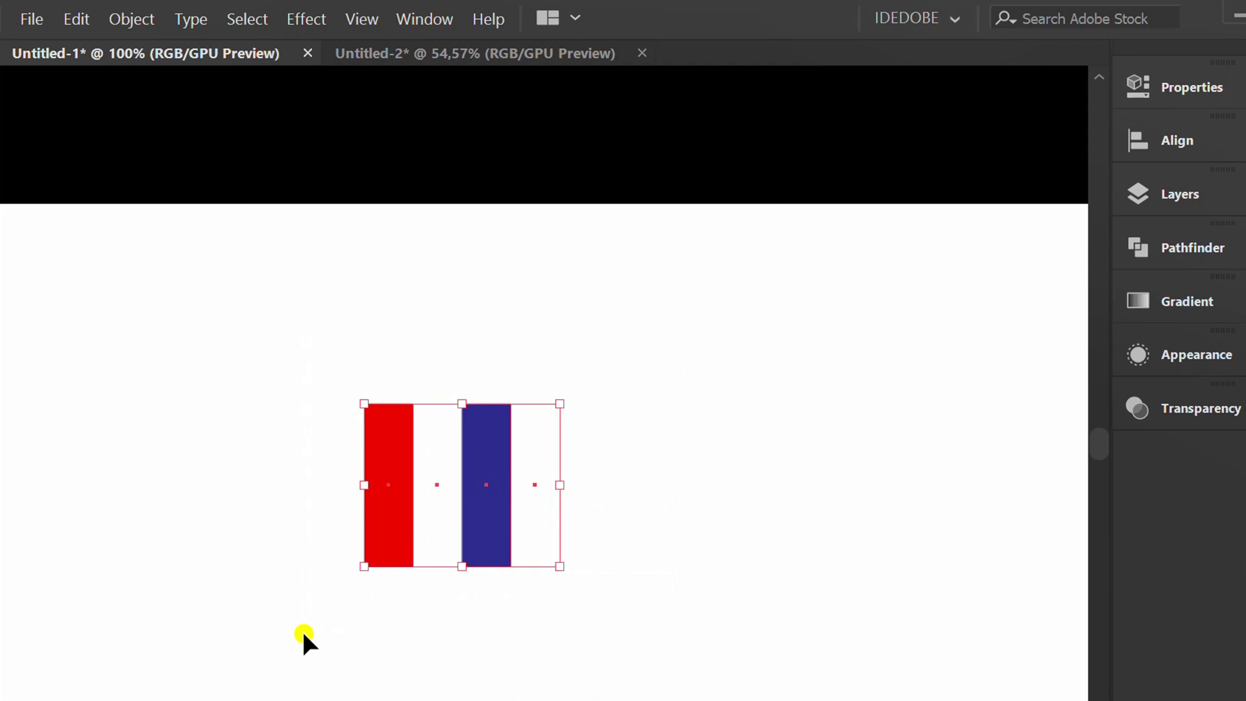
{"action": "left_click", "coordinate": [122, 19]}
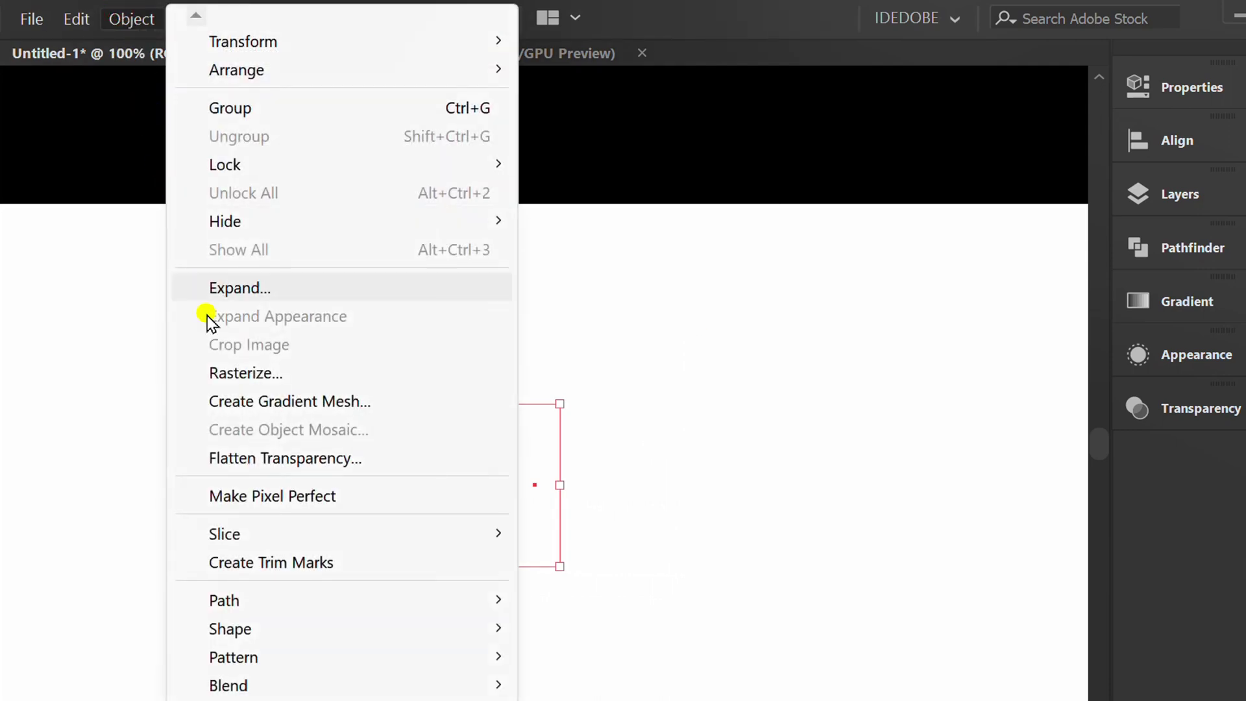
{"action": "mouse_move", "coordinate": [256, 659]}
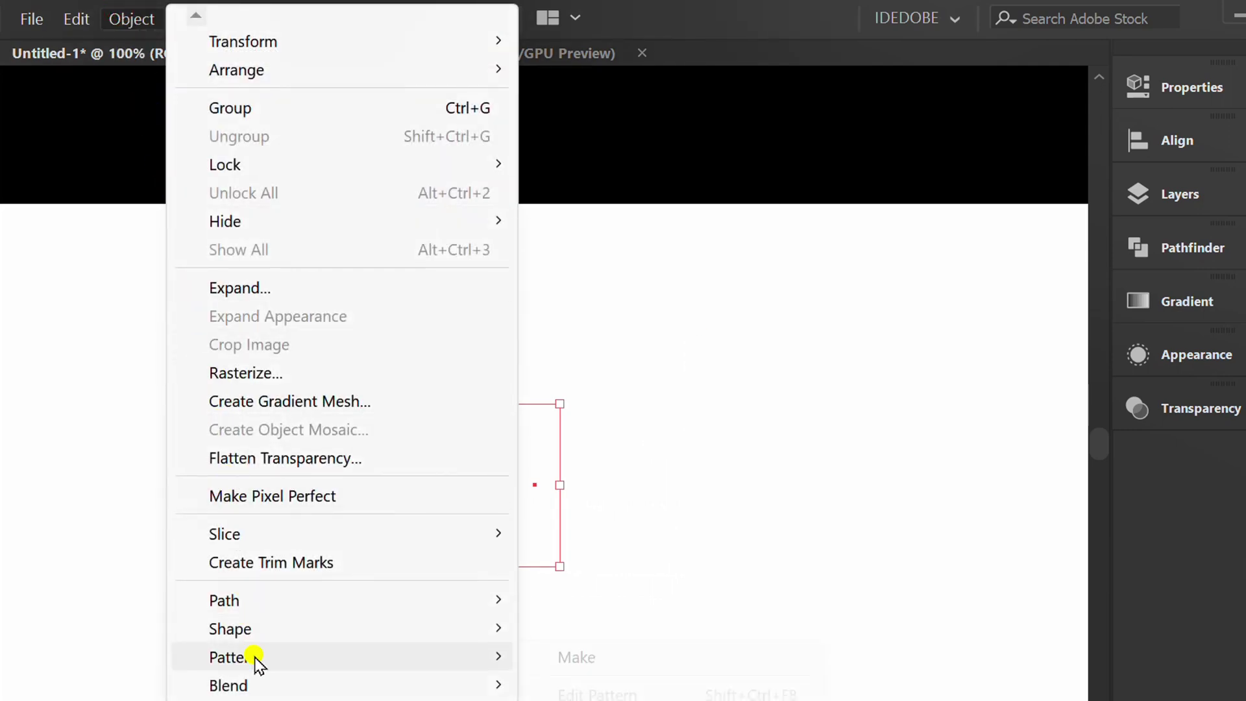
{"action": "left_click", "coordinate": [627, 658]}
{"action": "left_click_drag", "start_coordinate": [1063, 199], "coordinate": [876, 118]}
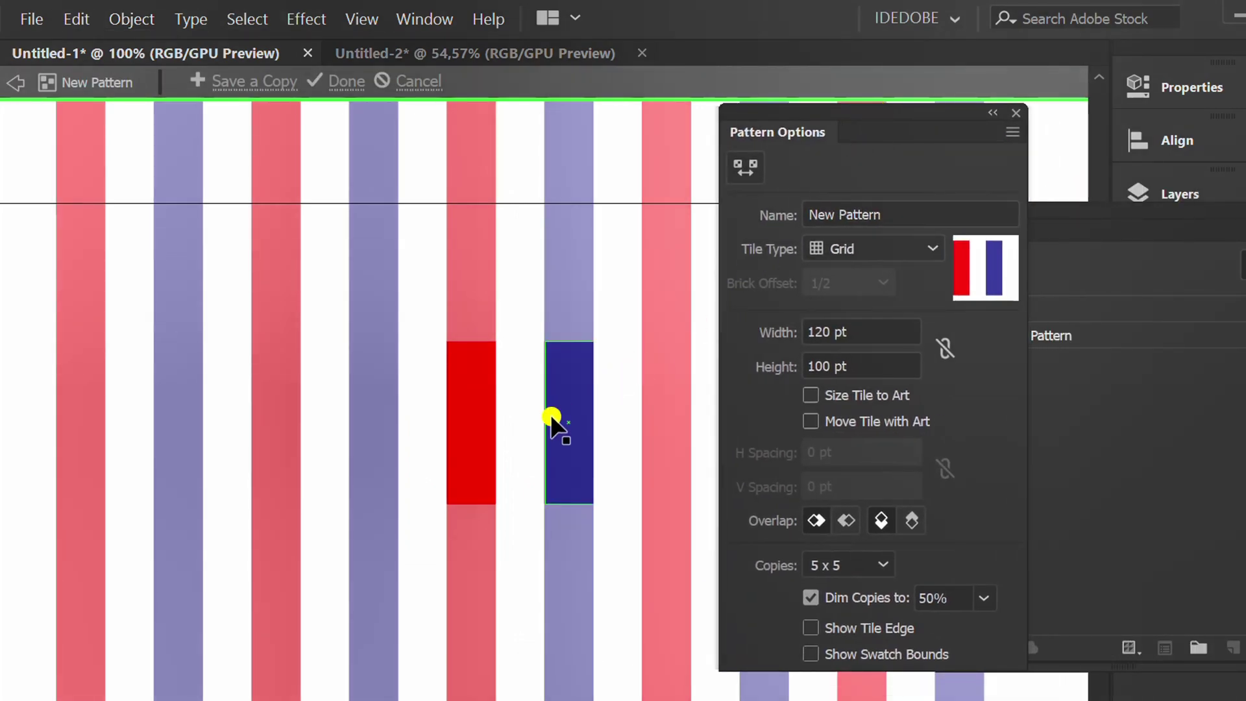
{"action": "left_click", "coordinate": [340, 87]}
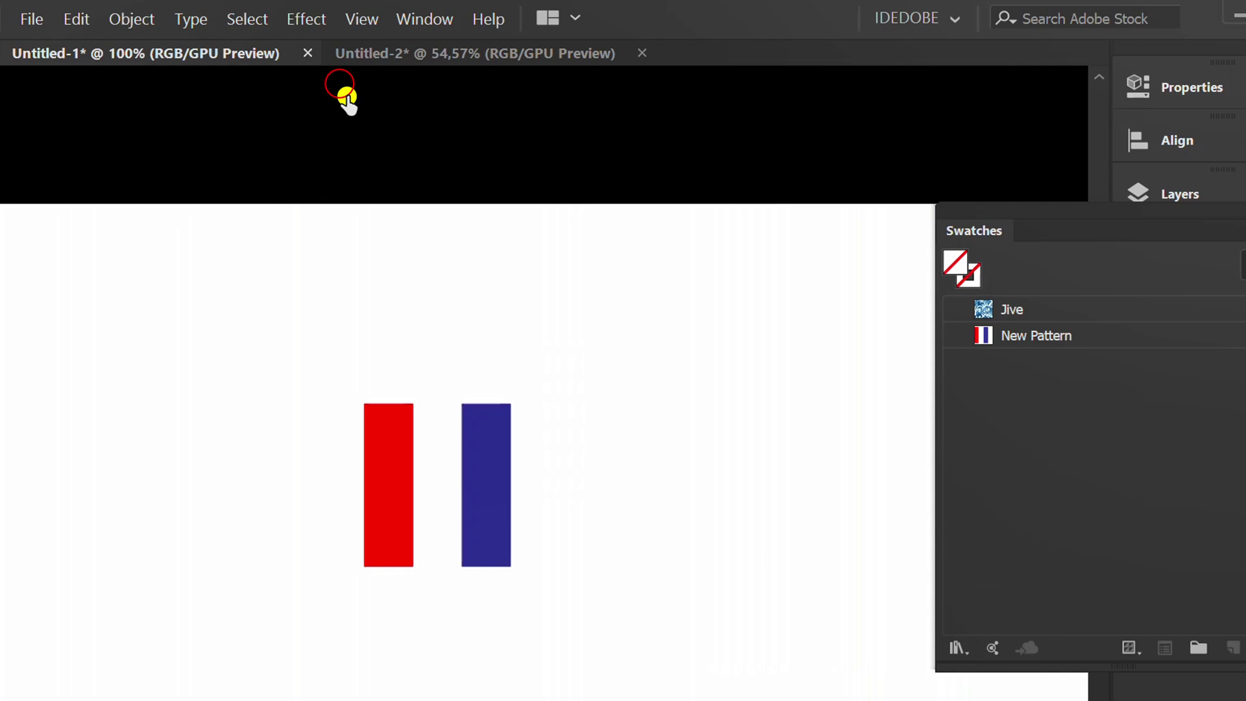
{"action": "scroll", "coordinate": [451, 370], "scroll_direction": "down", "scroll_amount": 4}
Step: Draw a rectangle over the black background and fill it with a tan swatch
{"action": "left_click", "coordinate": [21, 185]}
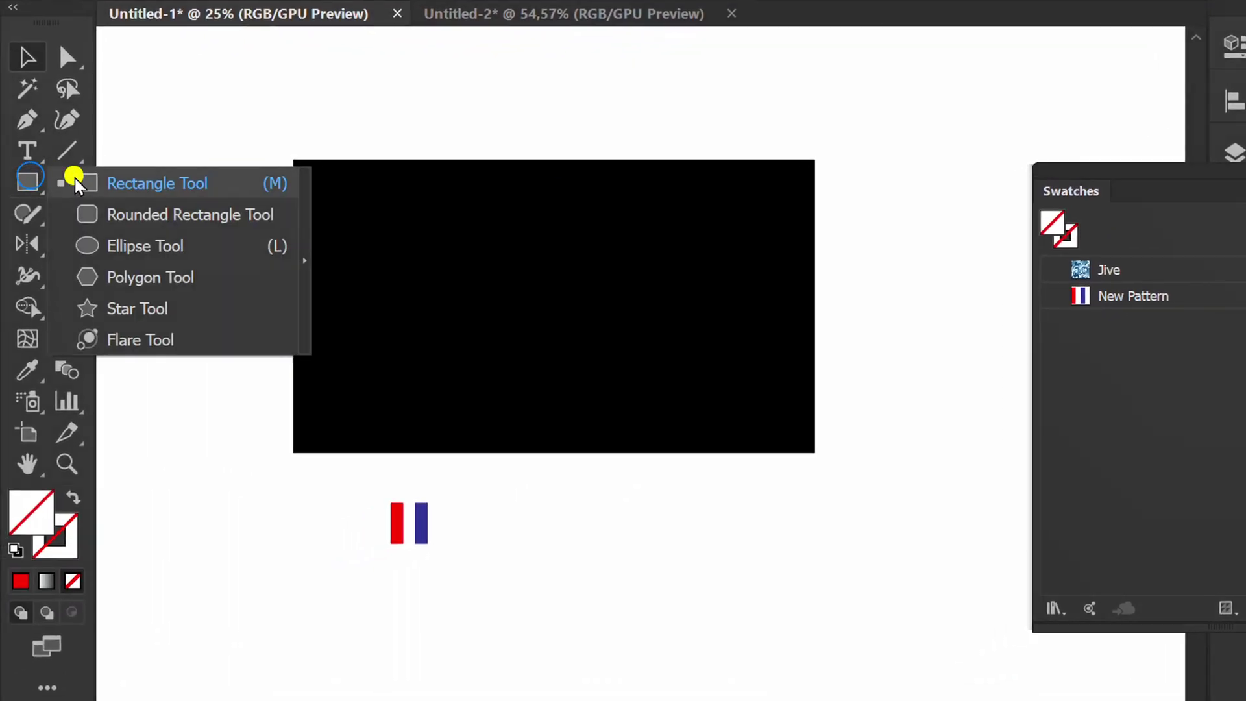
{"action": "left_click", "coordinate": [133, 178]}
{"action": "left_click_drag", "start_coordinate": [295, 161], "coordinate": [815, 457]}
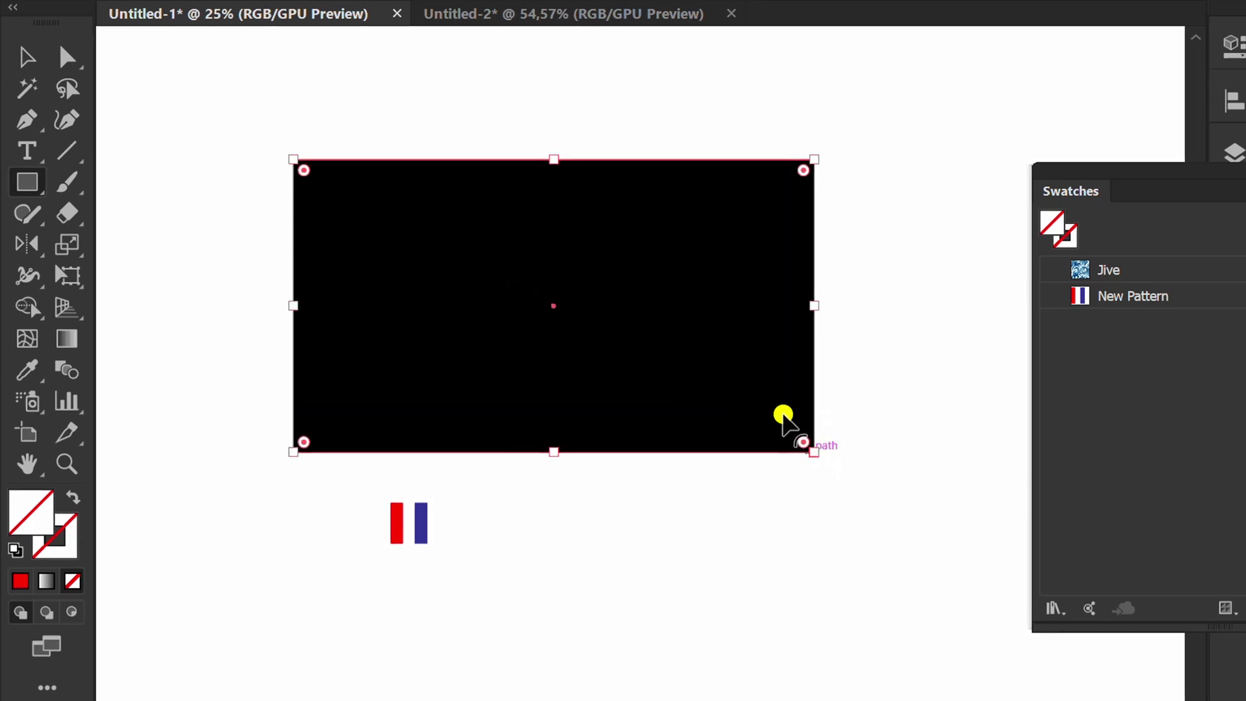
{"action": "left_click", "coordinate": [1118, 47]}
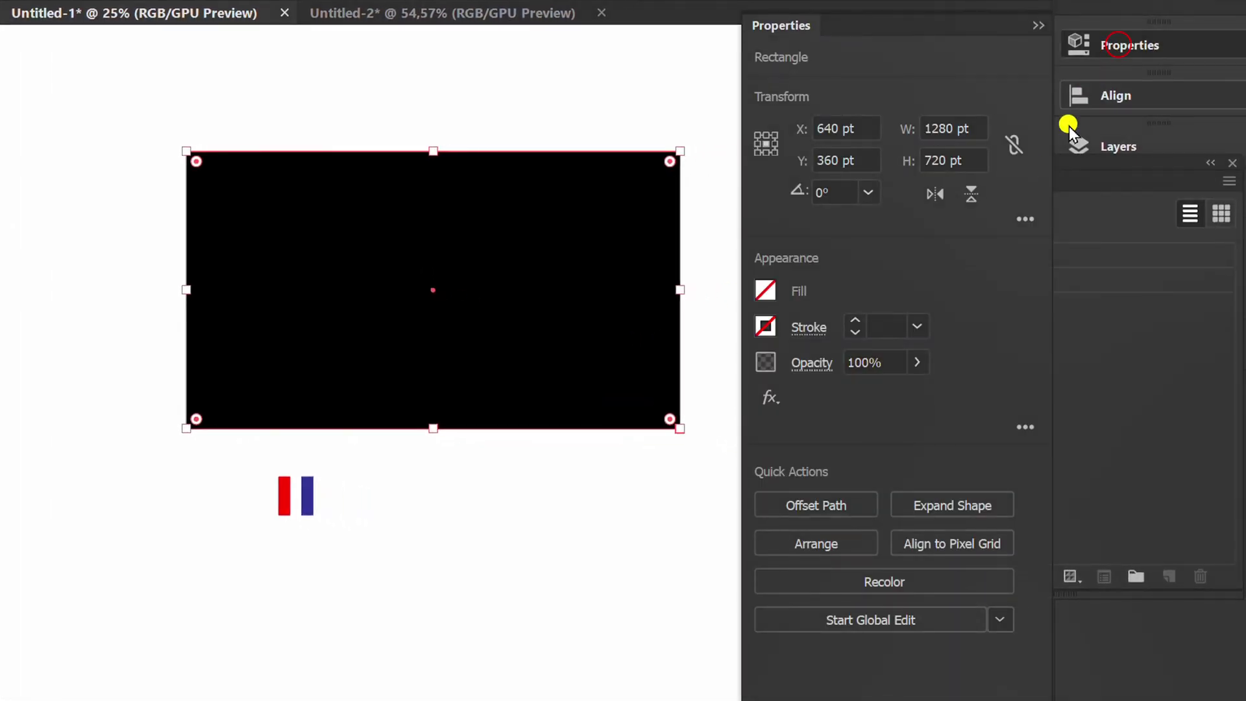
{"action": "left_click", "coordinate": [767, 290]}
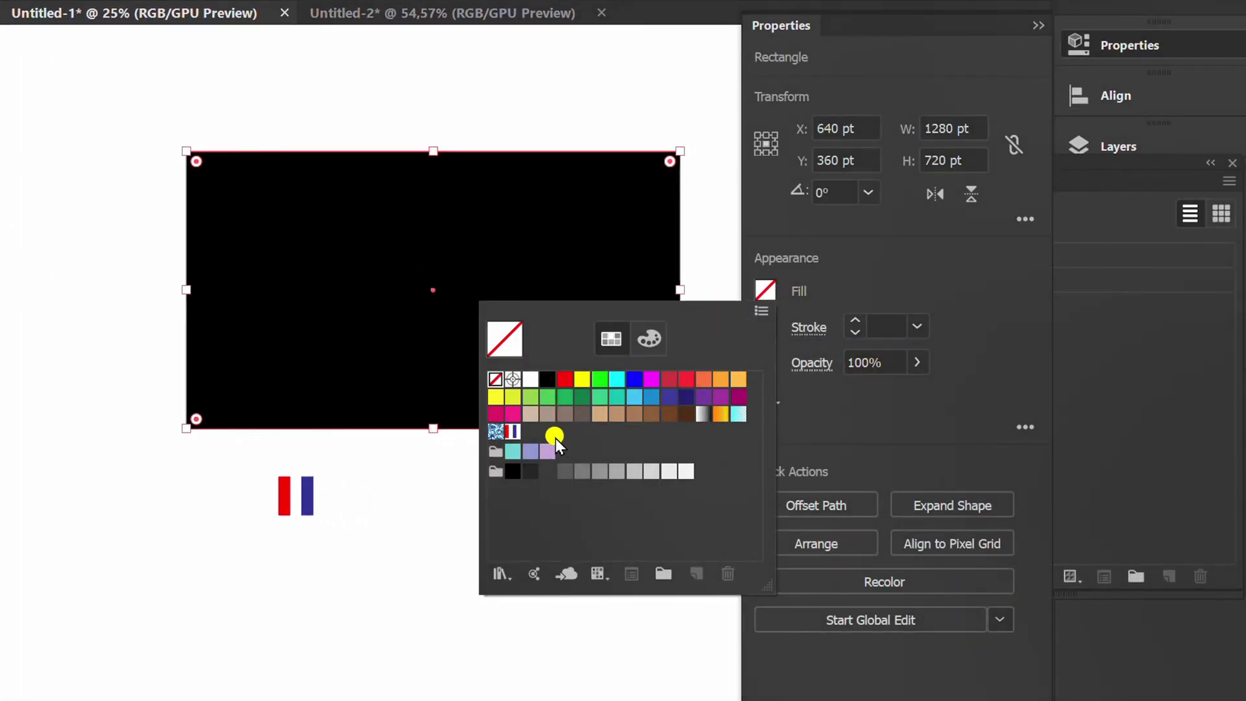
{"action": "left_click", "coordinate": [529, 414]}
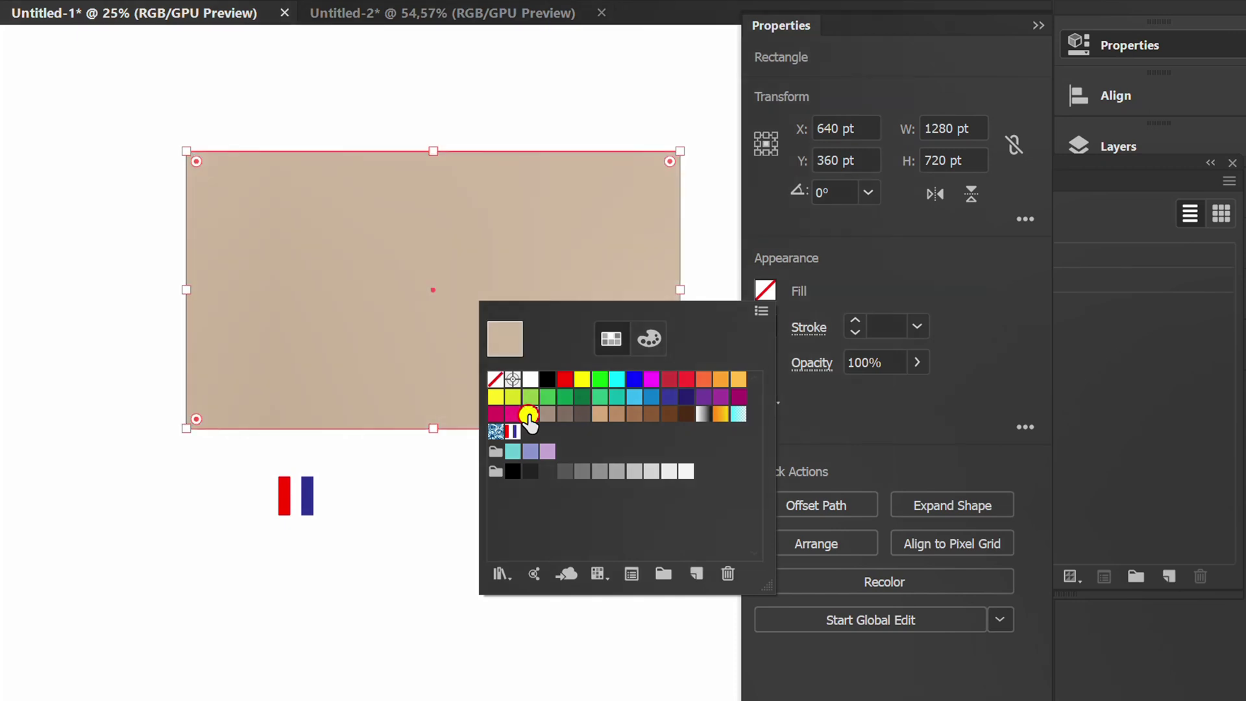
{"action": "left_click", "coordinate": [997, 305]}
Step: Recolor the rectangle to light peach with saturation 17% and brightness 97%
{"action": "left_click", "coordinate": [893, 578]}
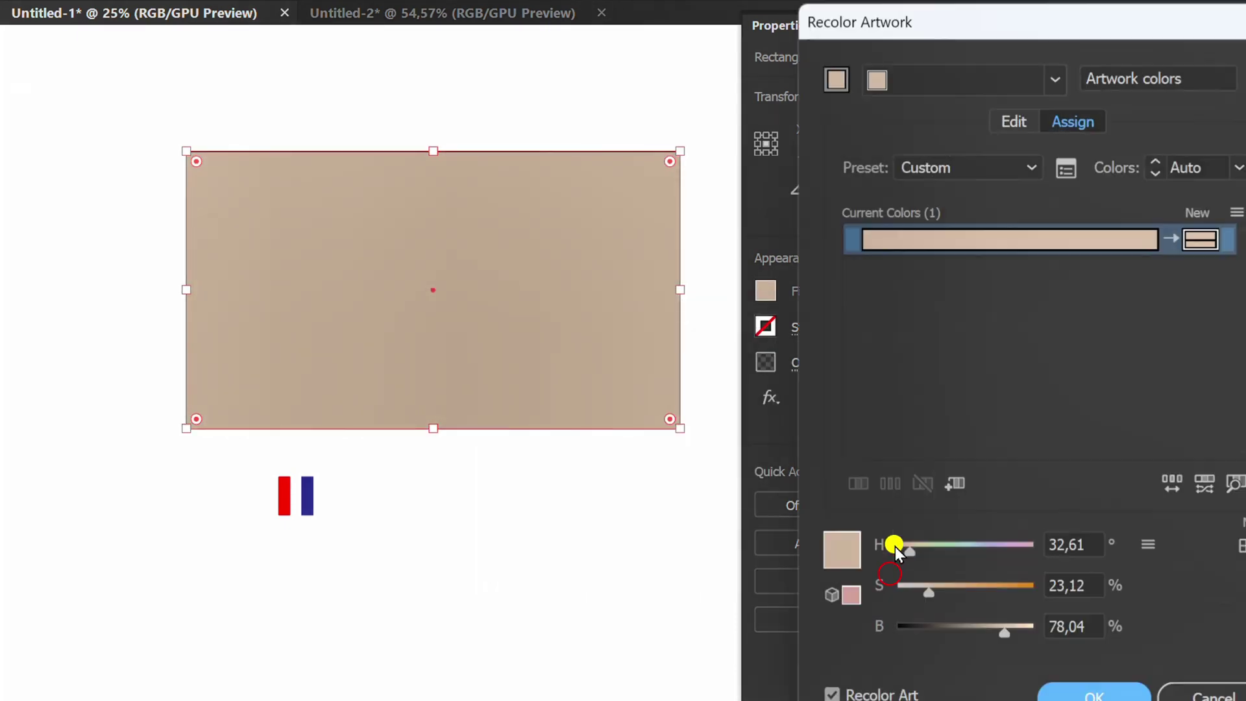
{"action": "left_click_drag", "start_coordinate": [1082, 31], "coordinate": [965, 2]}
{"action": "left_click", "coordinate": [957, 546]}
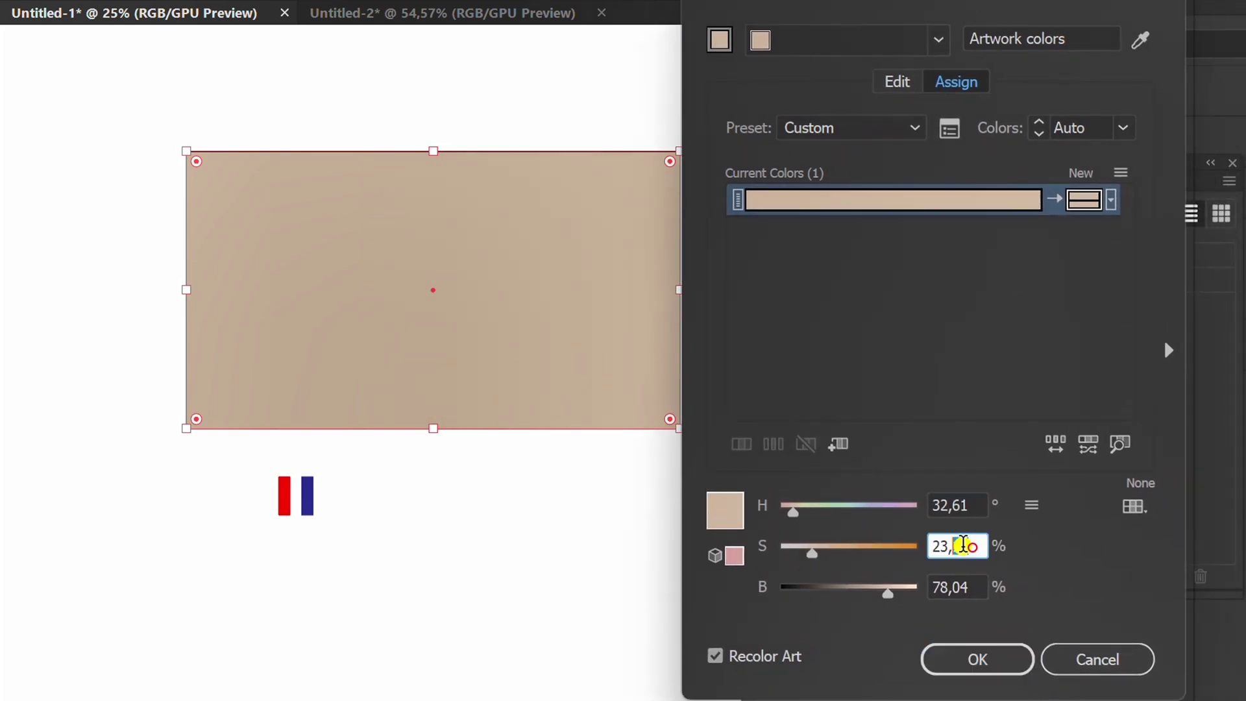
{"action": "double_click", "coordinate": [961, 545]}
{"action": "type", "text": "17"}
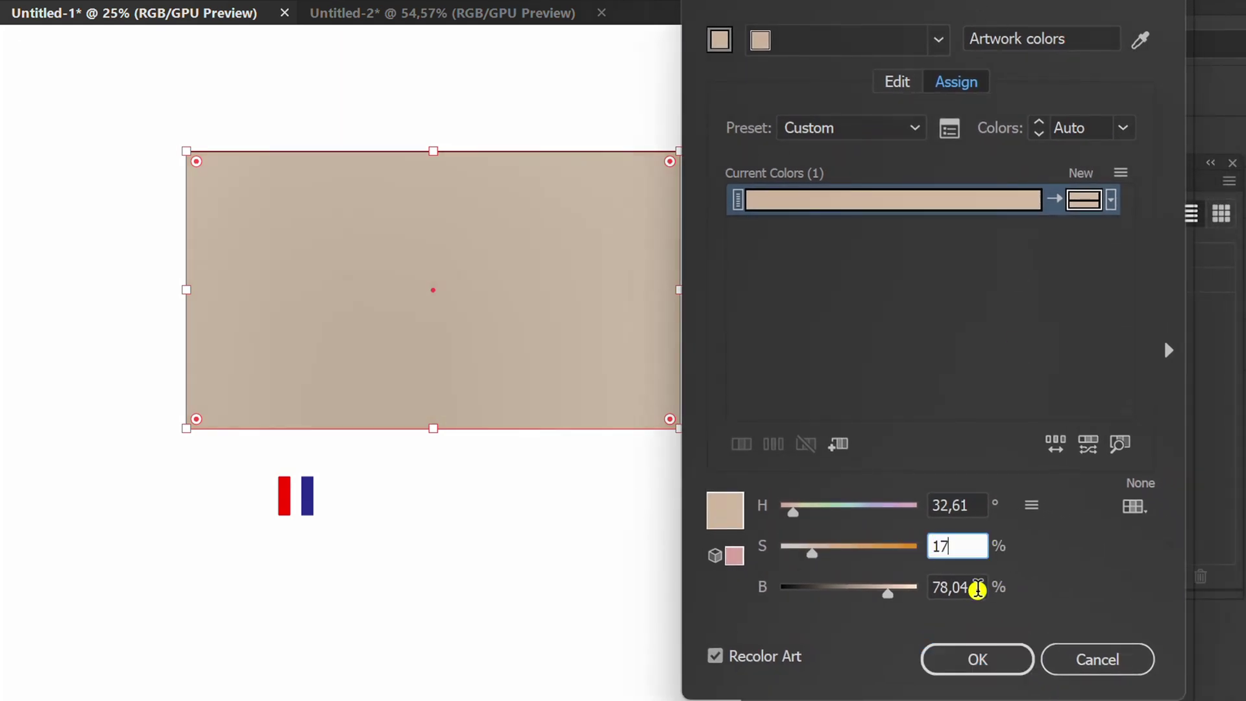
{"action": "double_click", "coordinate": [976, 587]}
{"action": "type", "text": "82"}
{"action": "key", "text": "shift+Up"}
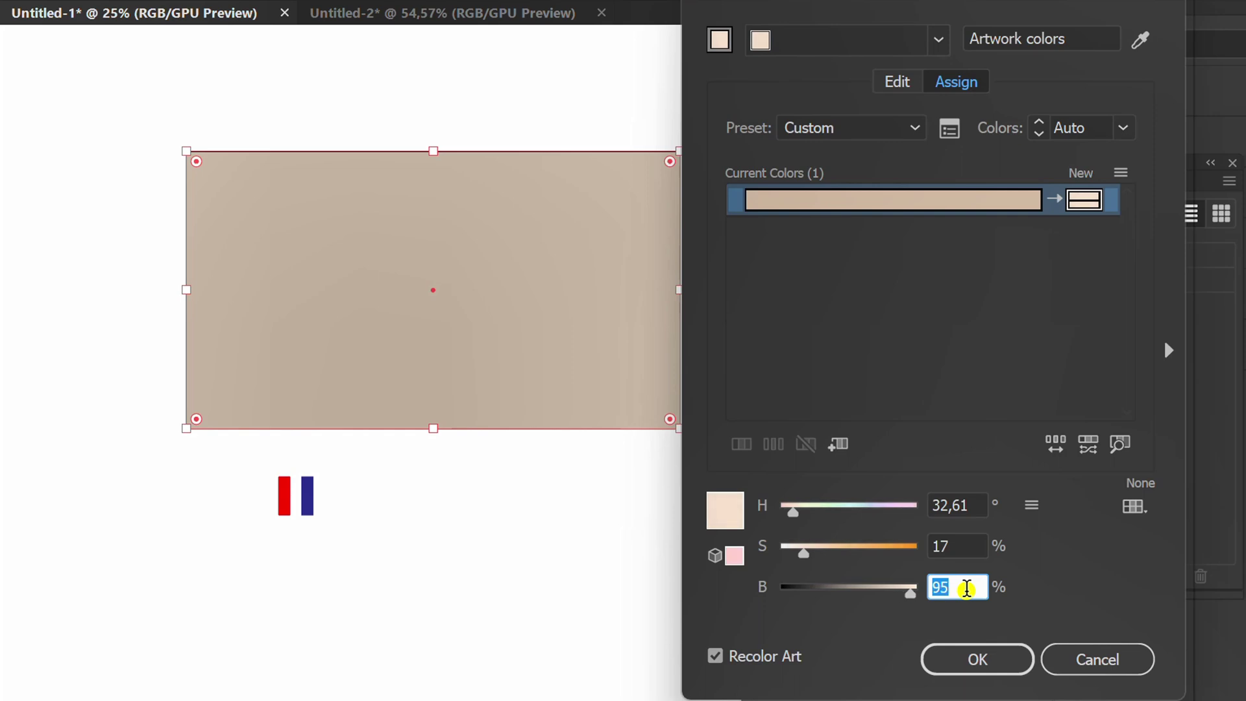
{"action": "key", "text": "Up"}
{"action": "key", "text": "Up"}
{"action": "left_click", "coordinate": [969, 547]}
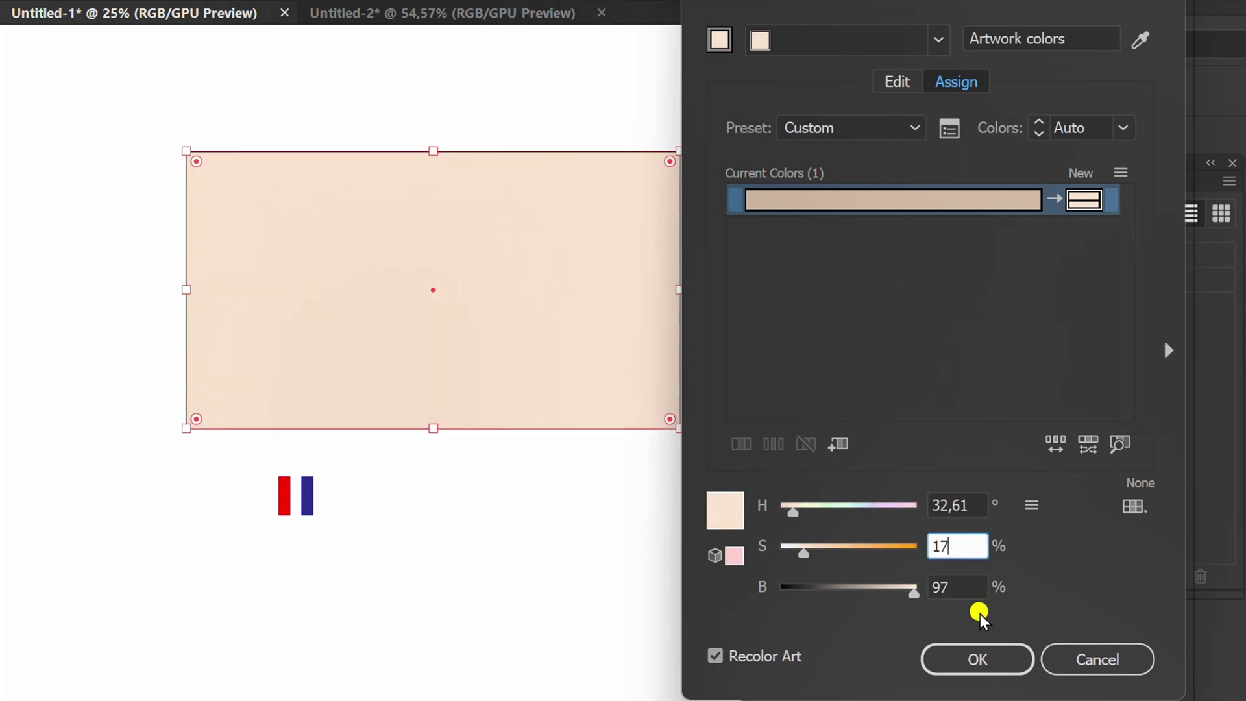
{"action": "left_click", "coordinate": [973, 659]}
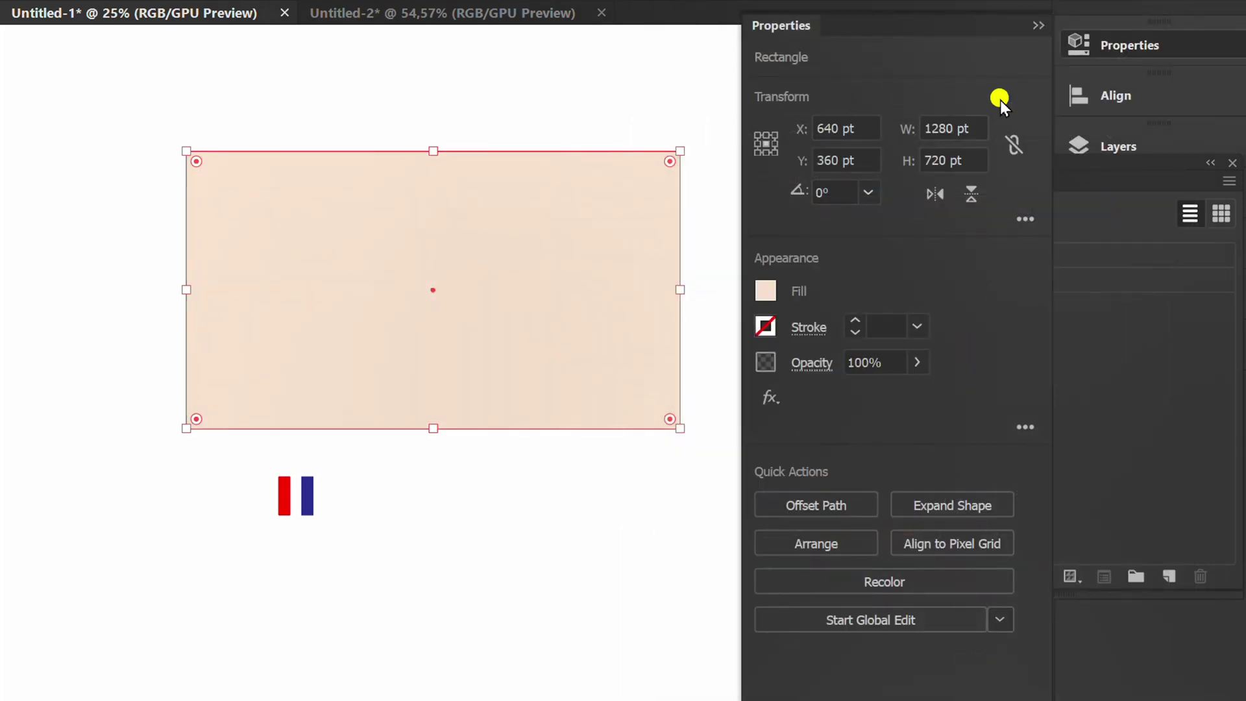
{"action": "left_click", "coordinate": [1032, 29]}
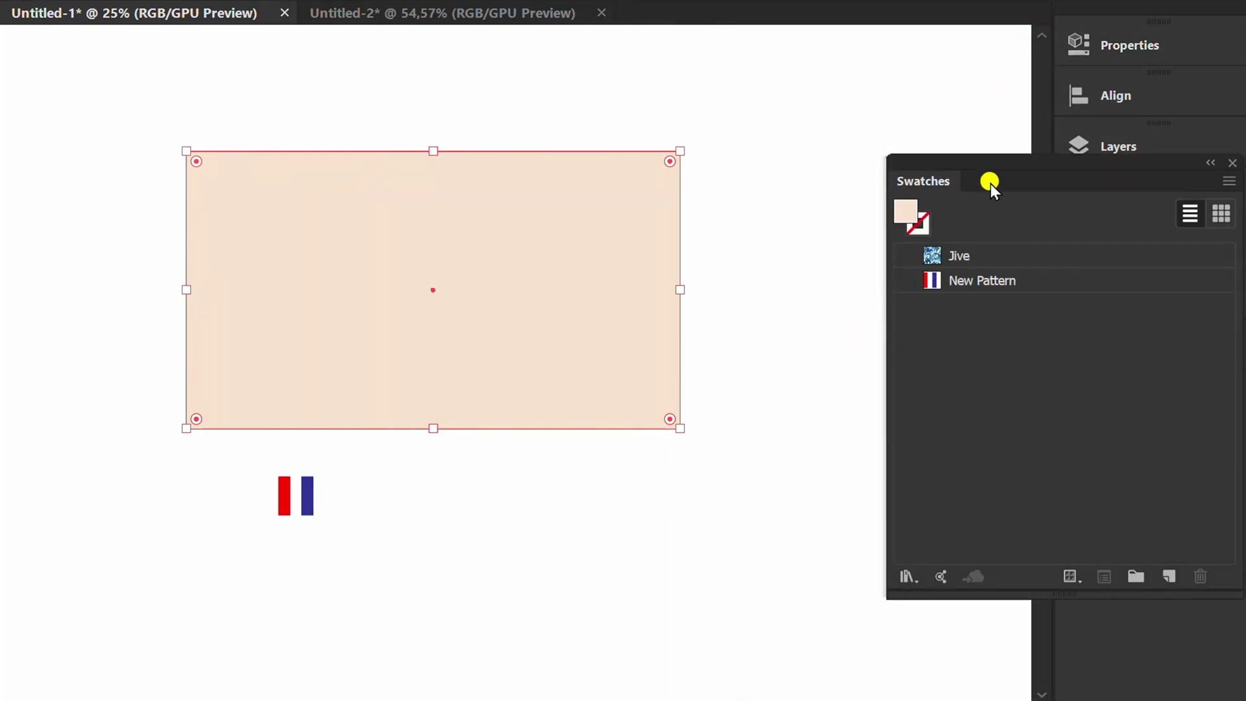
{"action": "left_click_drag", "start_coordinate": [991, 184], "coordinate": [906, 164]}
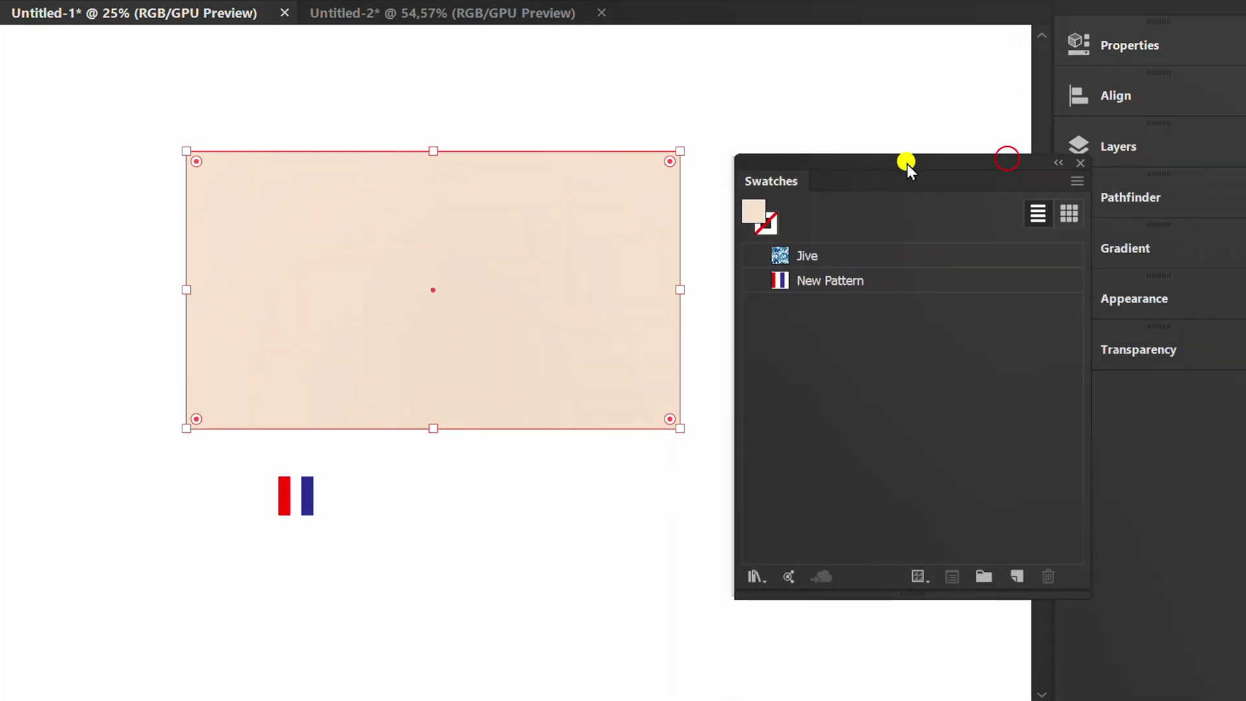
Step: Paste a copy of the peach rectangle in front and fill it with New Pattern
{"action": "left_click", "coordinate": [1077, 163]}
{"action": "key", "text": "ctrl+c"}
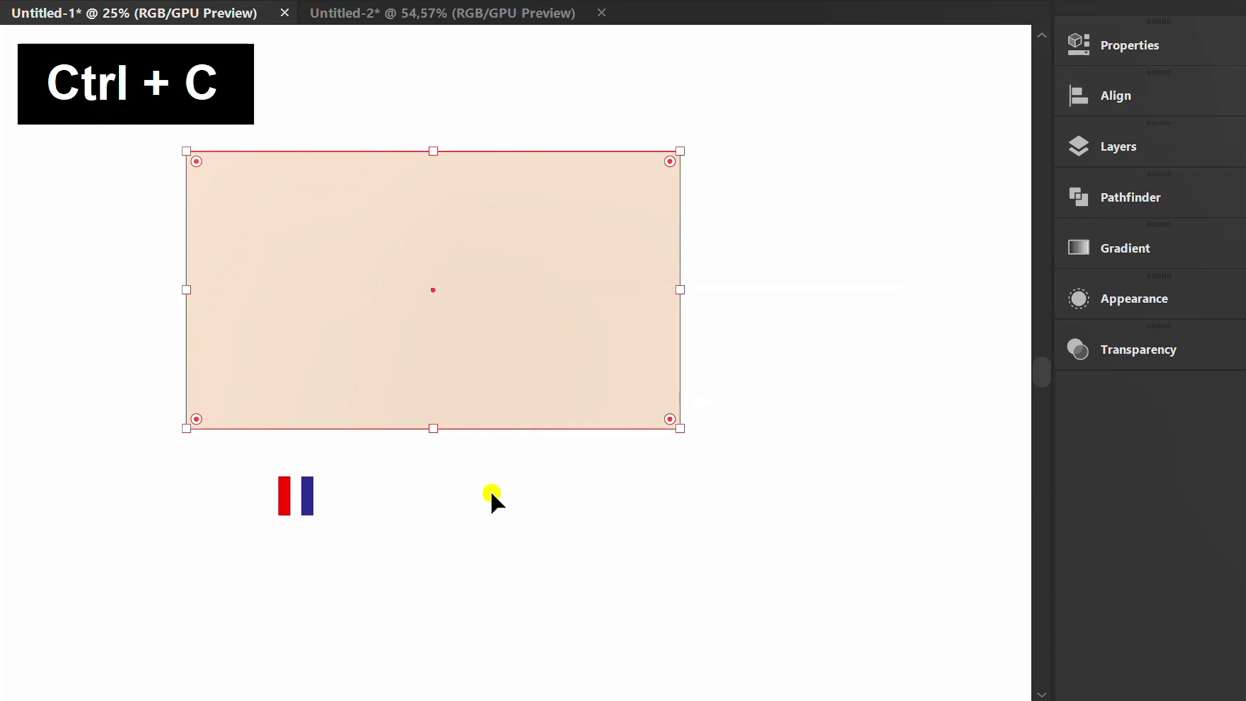
{"action": "key", "text": "ctrl+f"}
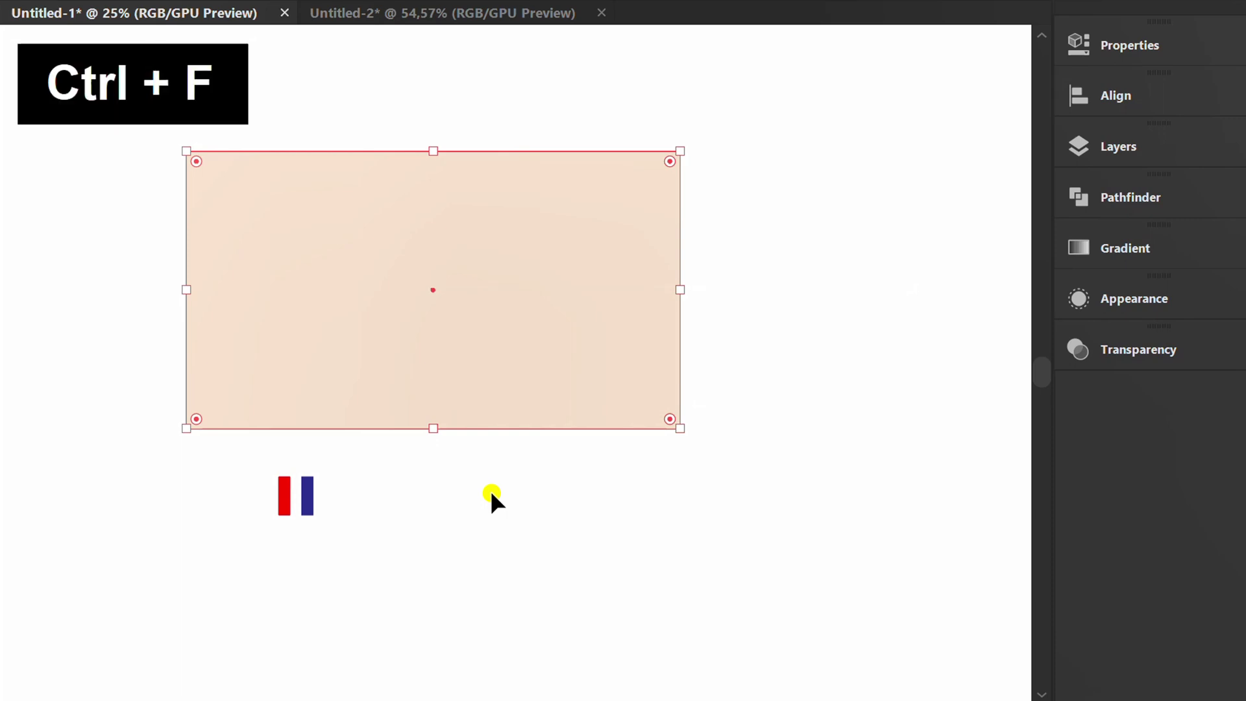
{"action": "left_click", "coordinate": [1117, 45]}
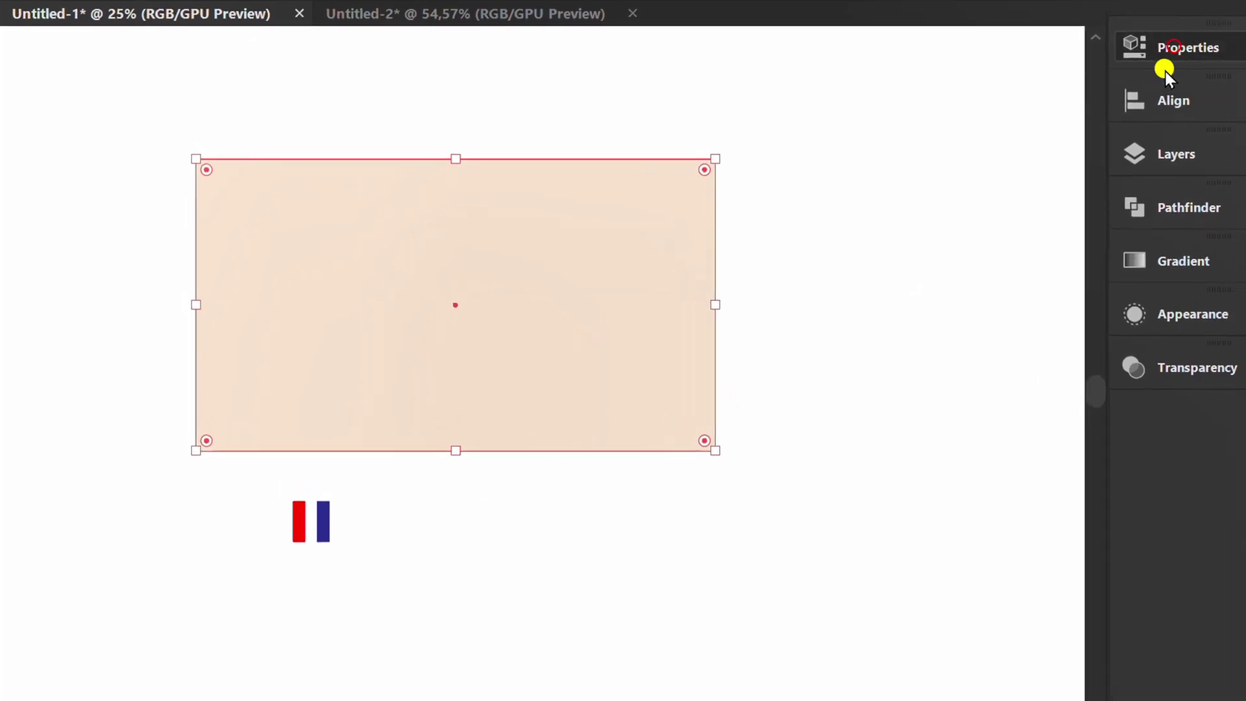
{"action": "left_click", "coordinate": [808, 307]}
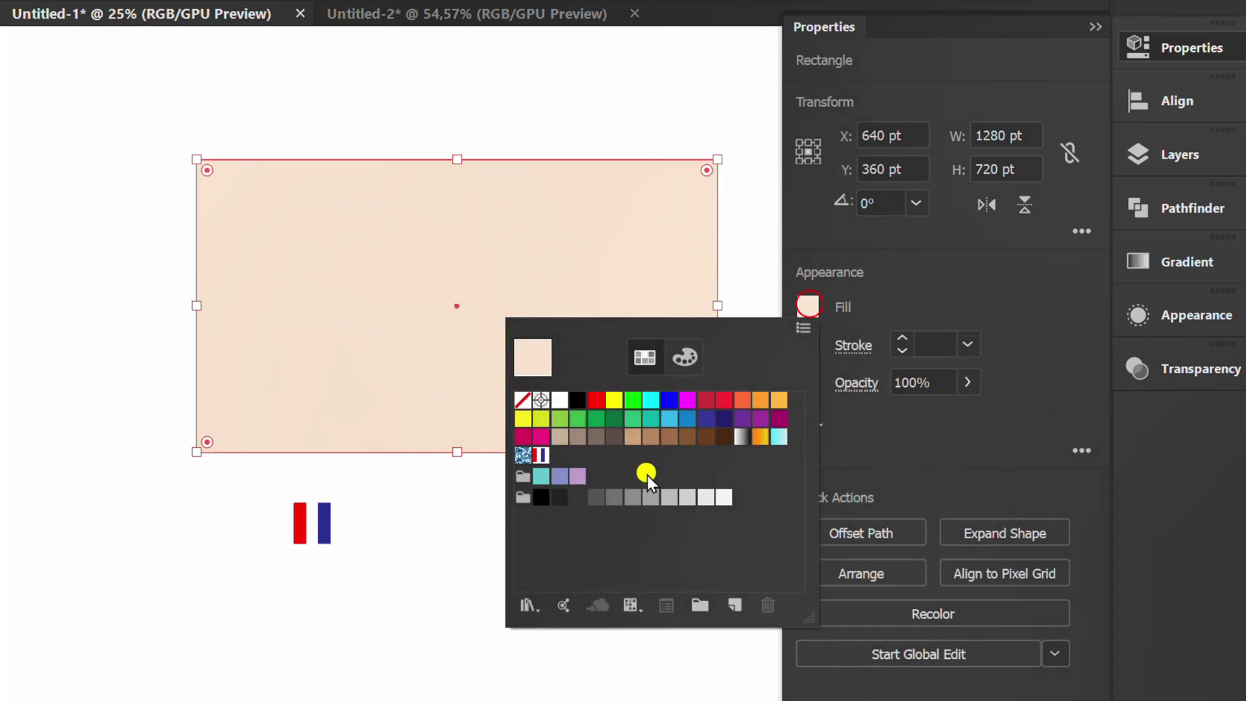
{"action": "left_click", "coordinate": [542, 453]}
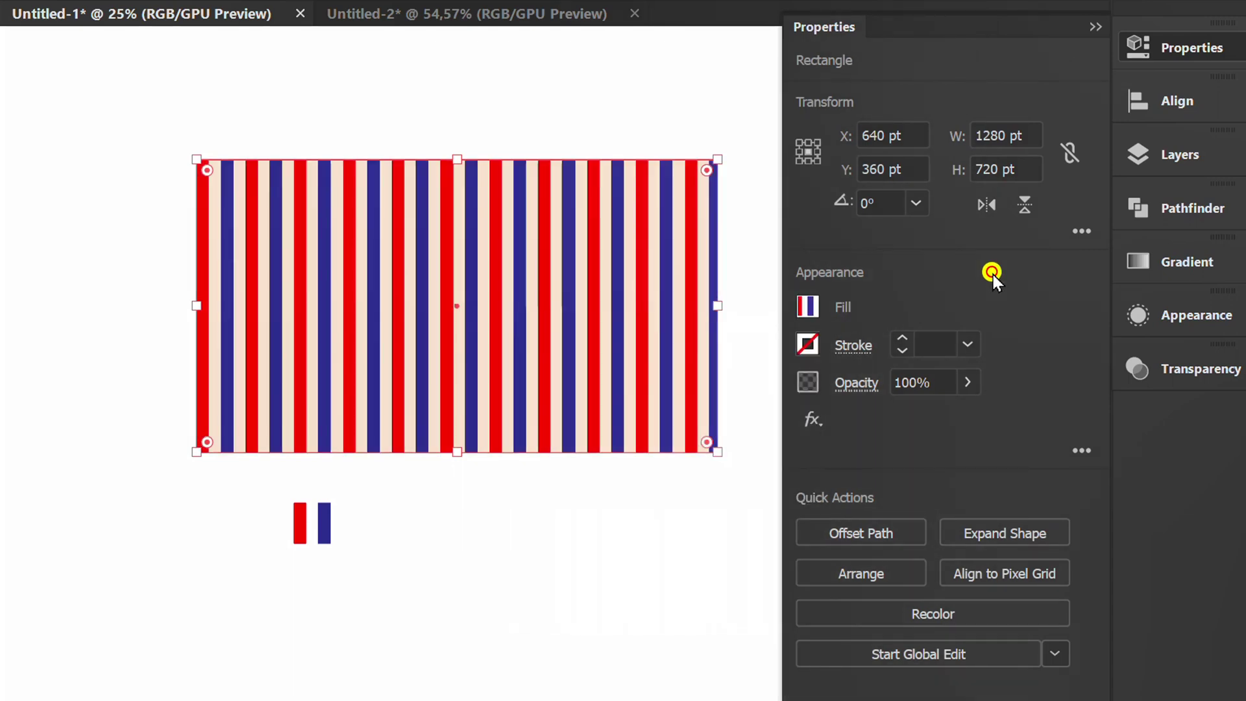
{"action": "left_click", "coordinate": [1094, 25]}
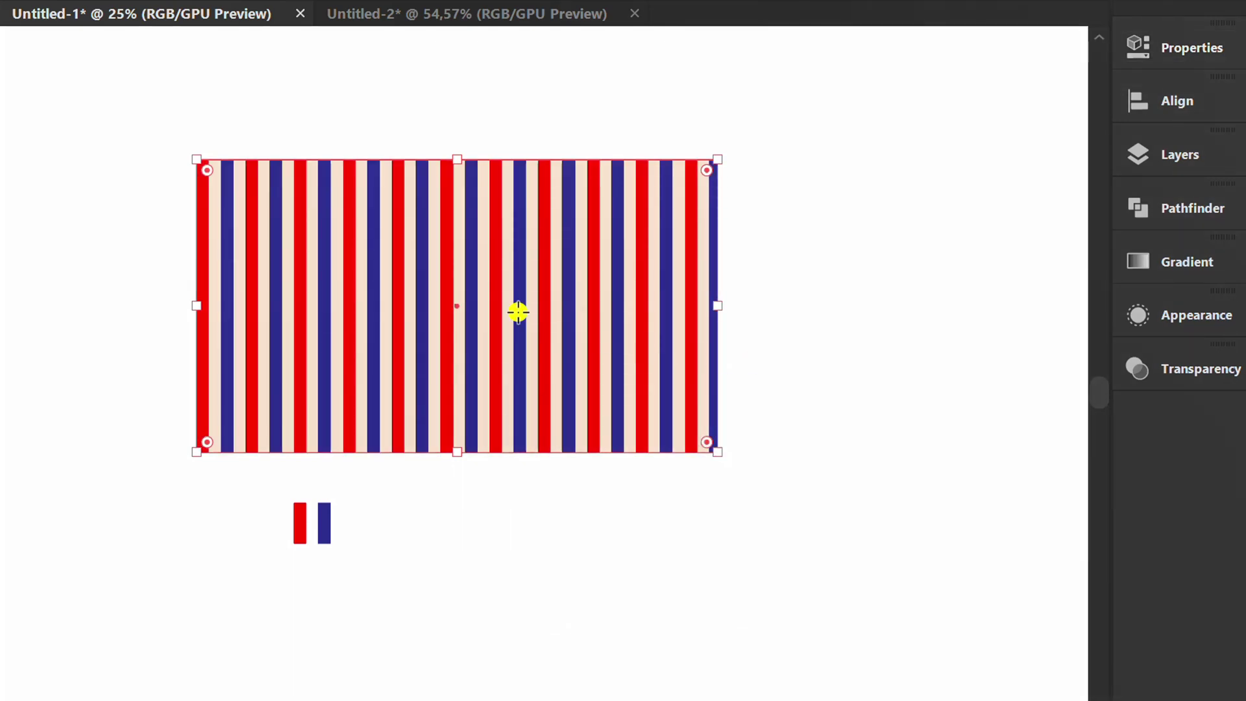
Step: Rotate only the stripe pattern by −45°, leaving the rectangle's shape unchanged
{"action": "right_click", "coordinate": [423, 246]}
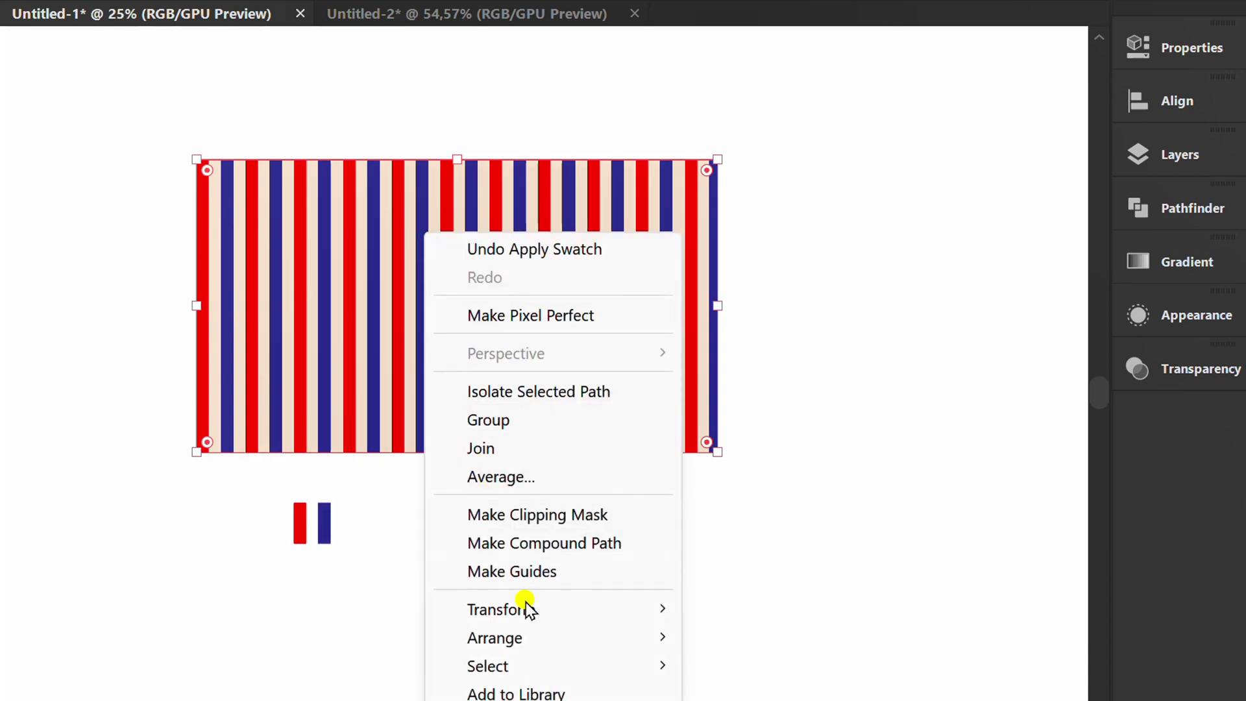
{"action": "mouse_move", "coordinate": [519, 608]}
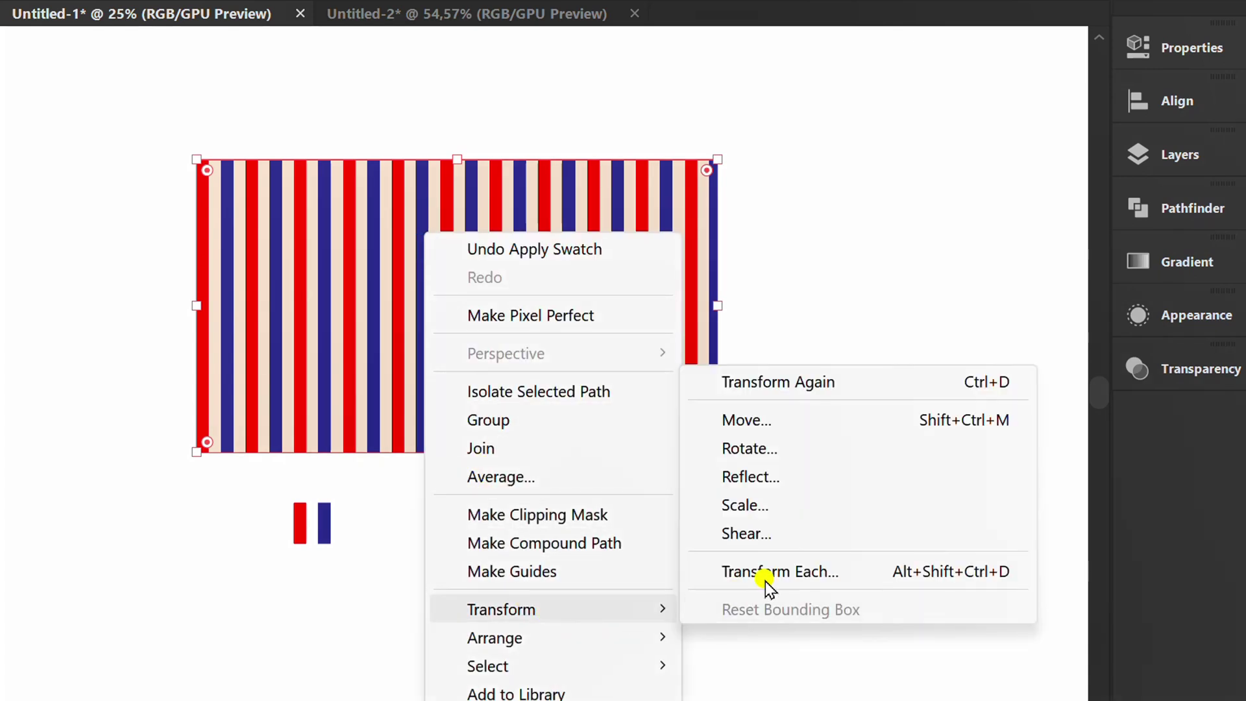
{"action": "left_click", "coordinate": [813, 448]}
{"action": "left_click_drag", "start_coordinate": [1149, 230], "coordinate": [944, 71]}
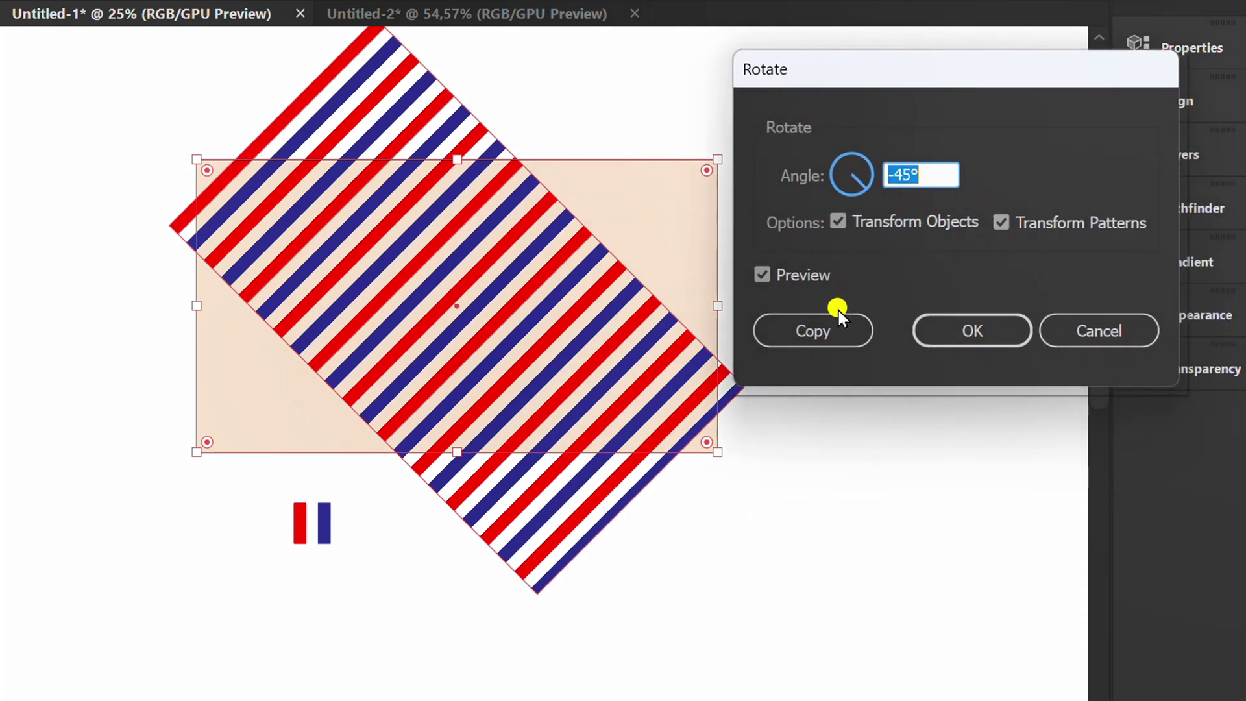
{"action": "left_click", "coordinate": [838, 222]}
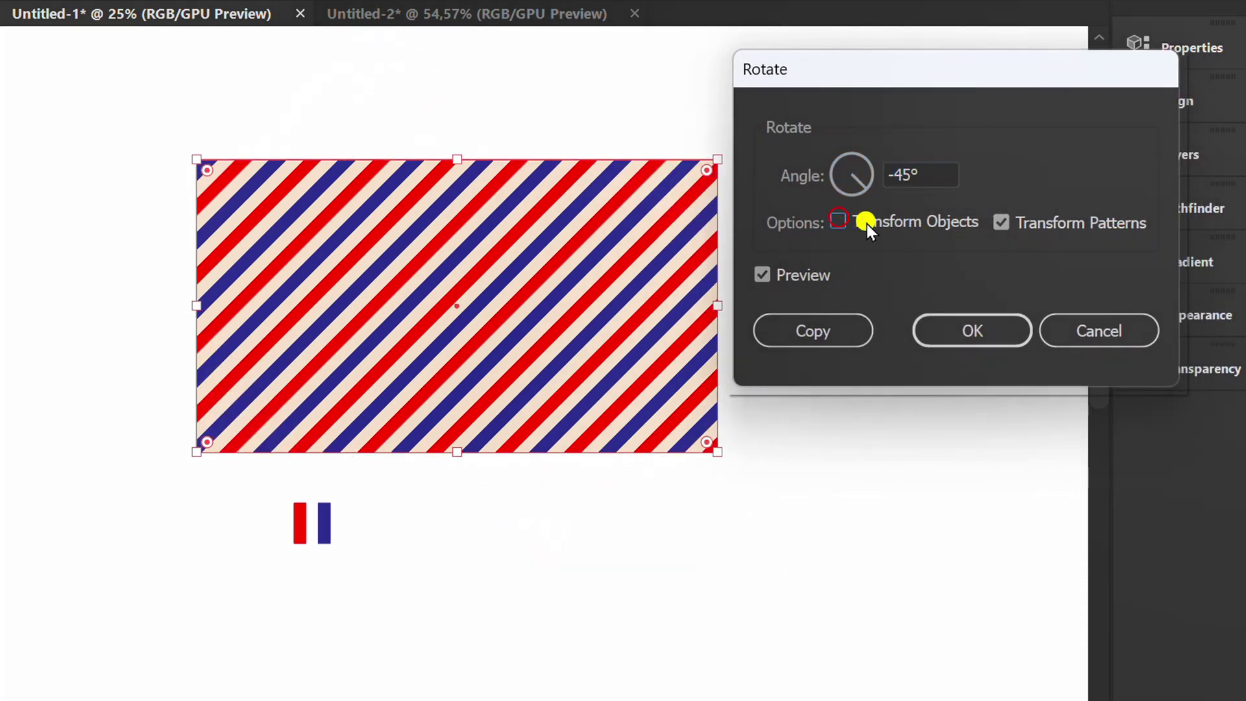
{"action": "left_click", "coordinate": [938, 176]}
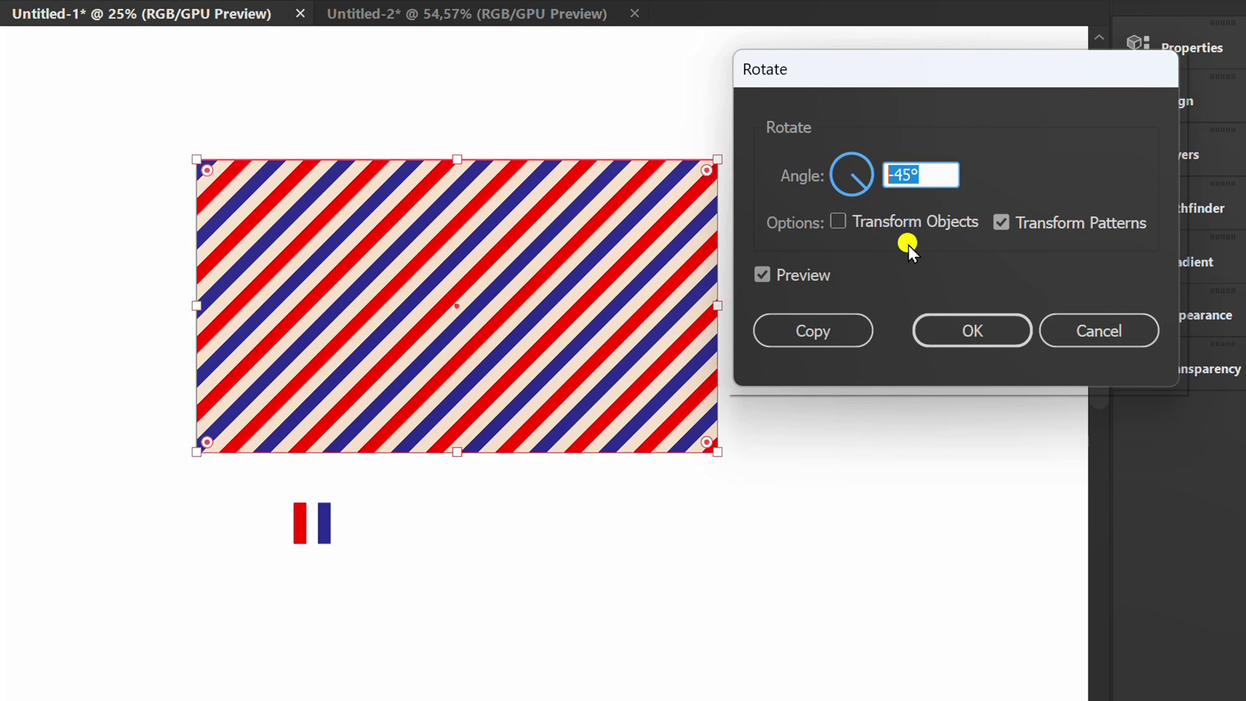
{"action": "left_click", "coordinate": [968, 333]}
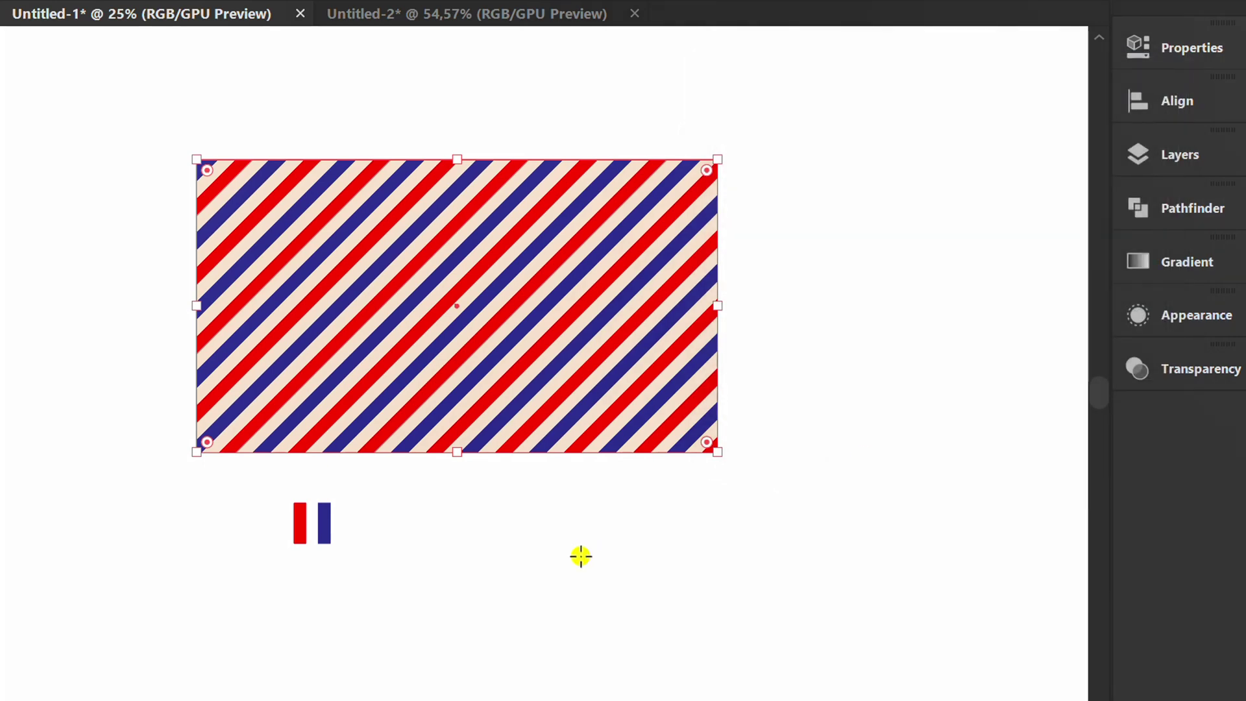
Step: Delete the small leftover red and blue bars and zoom in on the striped rectangle
{"action": "key", "text": "v"}
{"action": "left_click", "coordinate": [546, 540]}
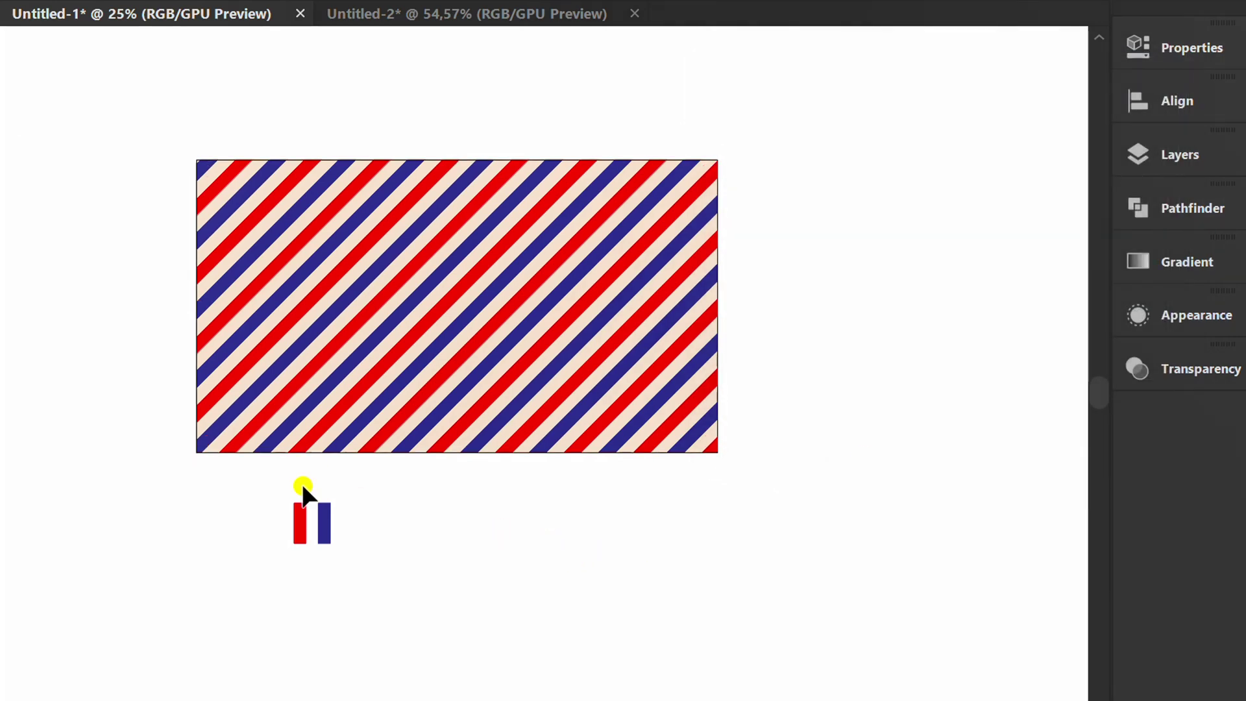
{"action": "left_click_drag", "start_coordinate": [302, 484], "coordinate": [317, 556]}
{"action": "key", "text": "Delete"}
{"action": "key", "text": "ctrl+="}
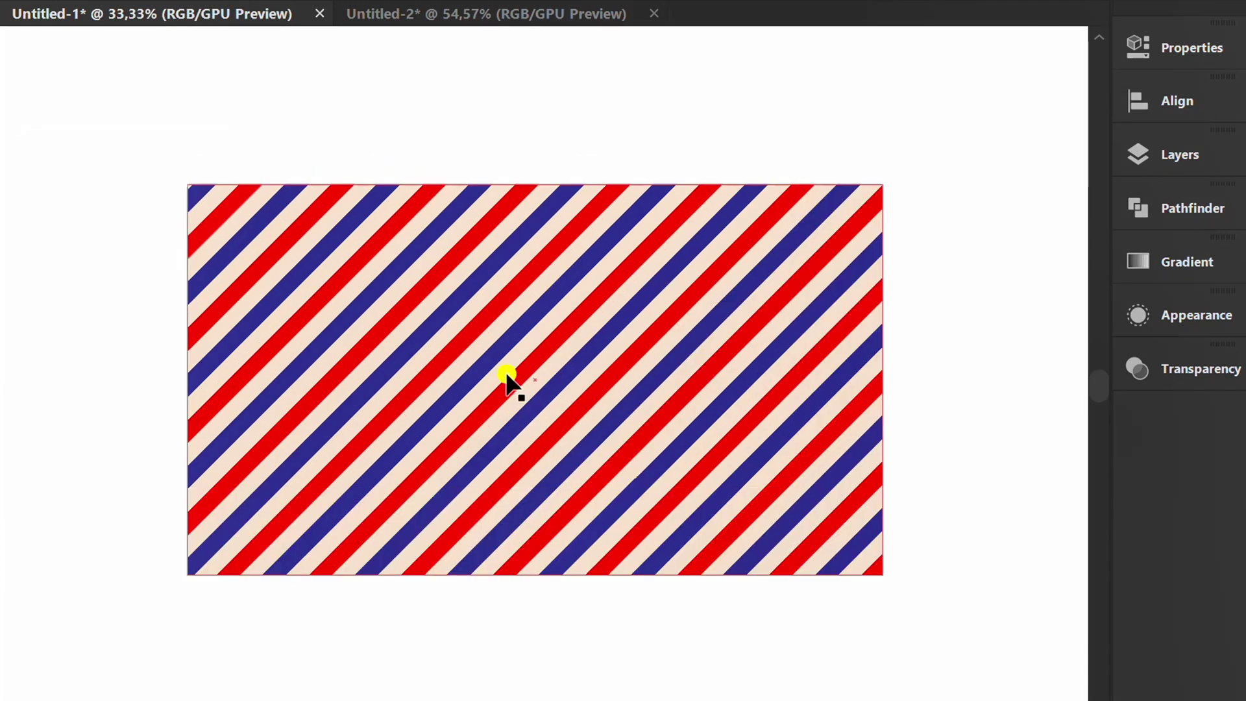
Step: Paste a beige copy over the stripes and add a −40 pt offset path inside it
{"action": "key", "text": "ctrl+f"}
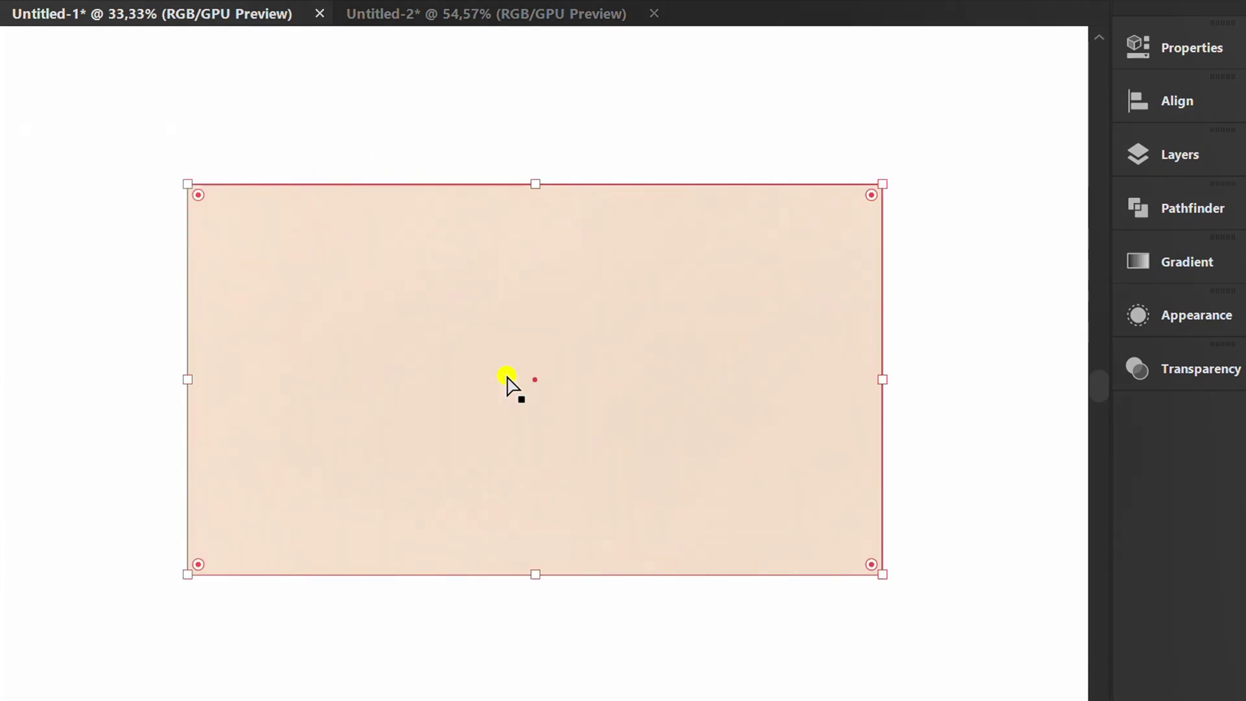
{"action": "left_click", "coordinate": [127, 19]}
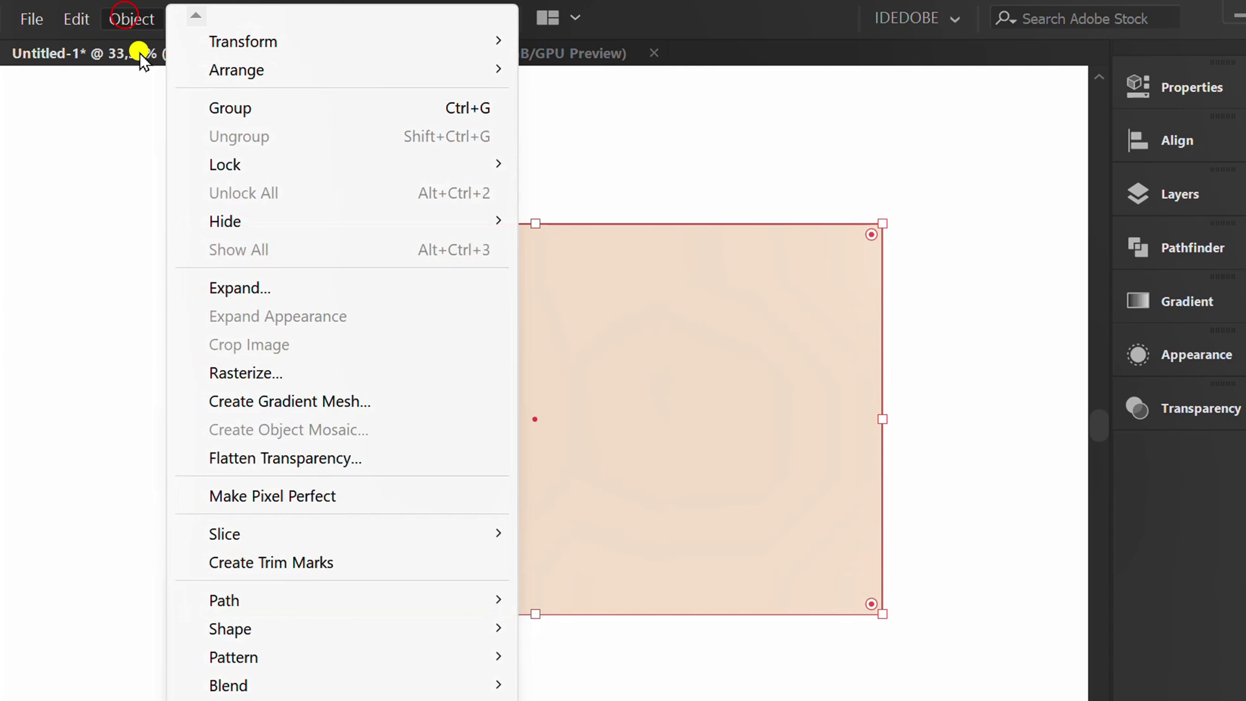
{"action": "mouse_move", "coordinate": [487, 598]}
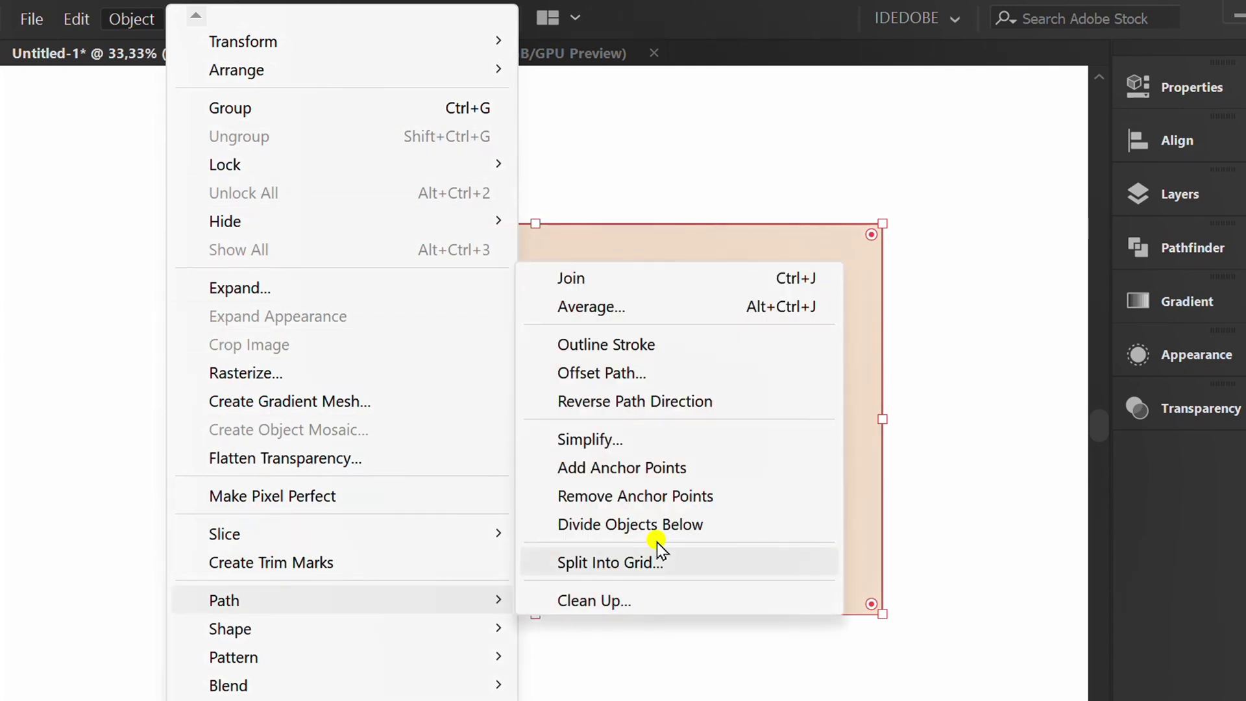
{"action": "left_click", "coordinate": [668, 375]}
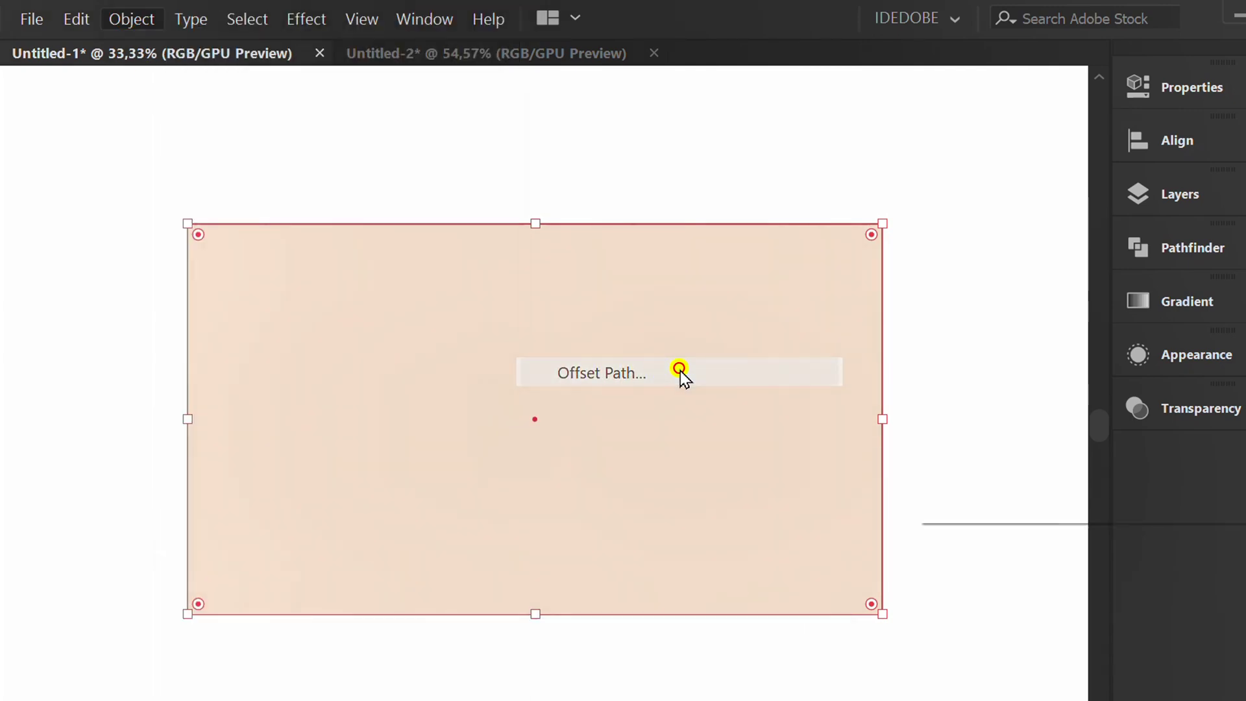
{"action": "left_click_drag", "start_coordinate": [1038, 260], "coordinate": [868, 300]}
{"action": "left_click", "coordinate": [758, 503]}
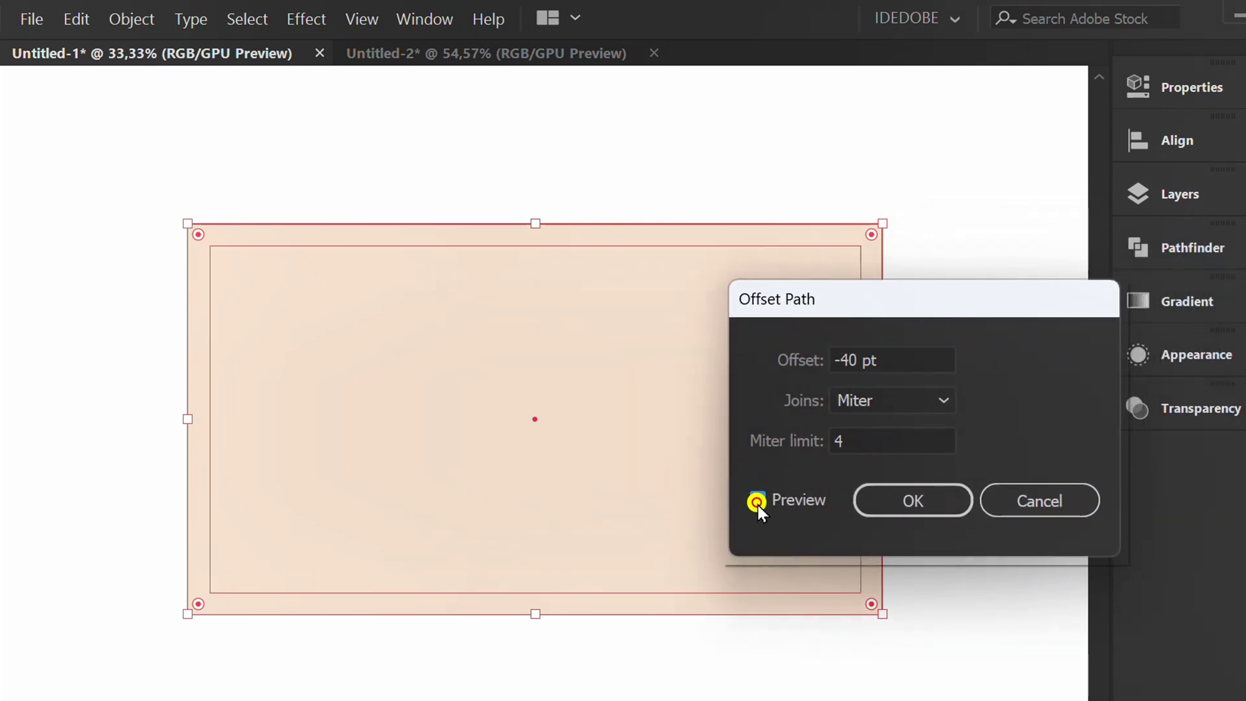
{"action": "left_click", "coordinate": [902, 362]}
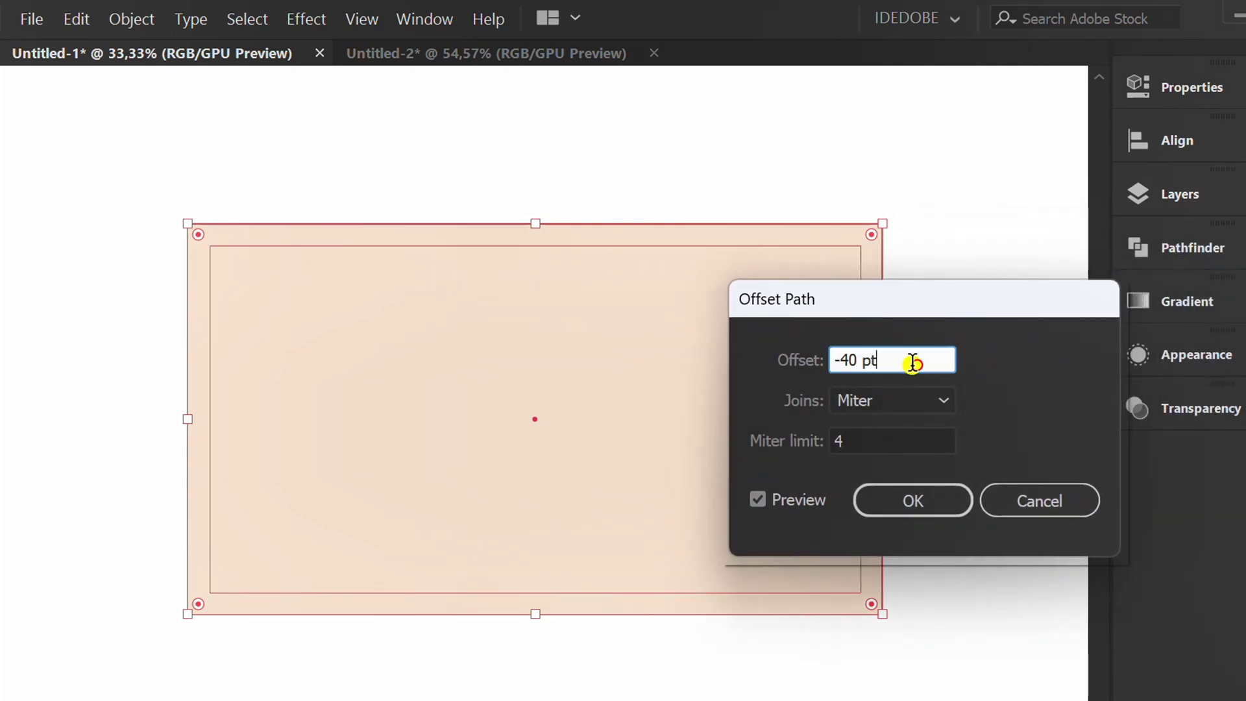
{"action": "key", "text": "Up"}
{"action": "key", "text": "Up"}
{"action": "key", "text": "Up"}
{"action": "key", "text": "Up"}
{"action": "key", "text": "Up"}
{"action": "key", "text": "Down"}
{"action": "key", "text": "Down"}
{"action": "key", "text": "Down"}
{"action": "key", "text": "Down"}
{"action": "key", "text": "Down"}
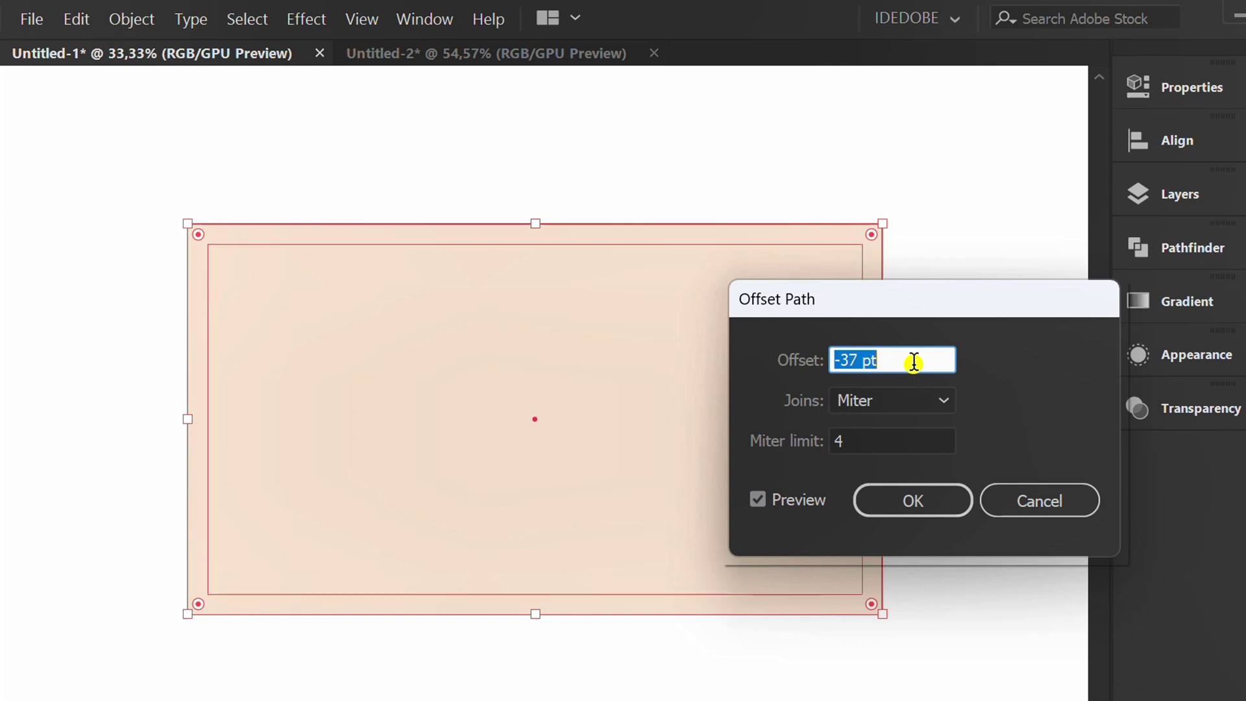
{"action": "left_click", "coordinate": [908, 500]}
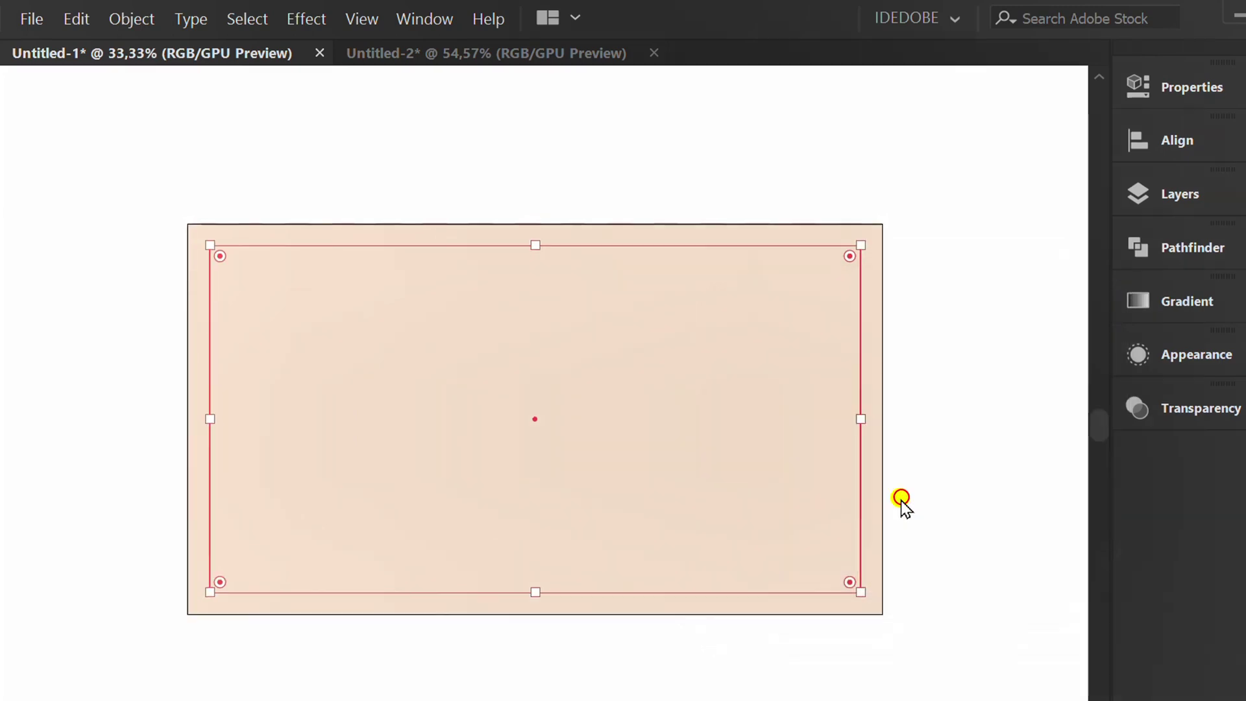
{"action": "left_click", "coordinate": [620, 699]}
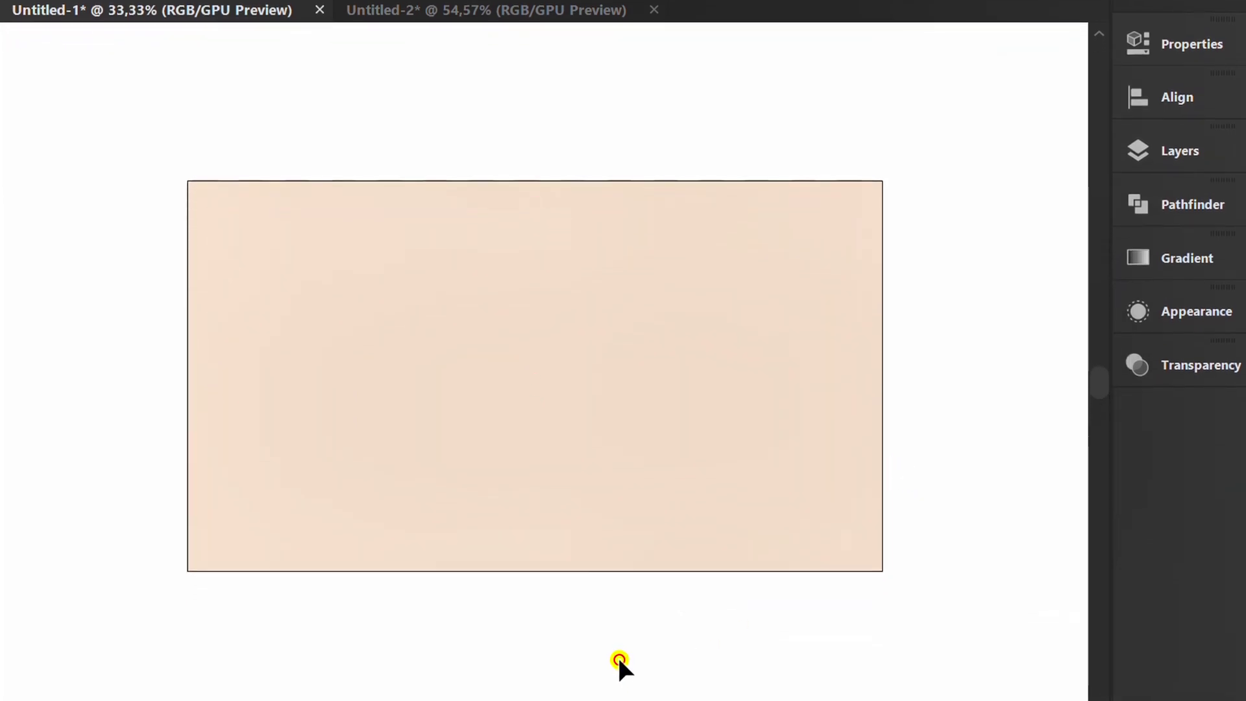
Step: Delete the outer beige rectangle and place the COMPANY logo at lower right
{"action": "left_click", "coordinate": [683, 572]}
{"action": "key", "text": "Delete"}
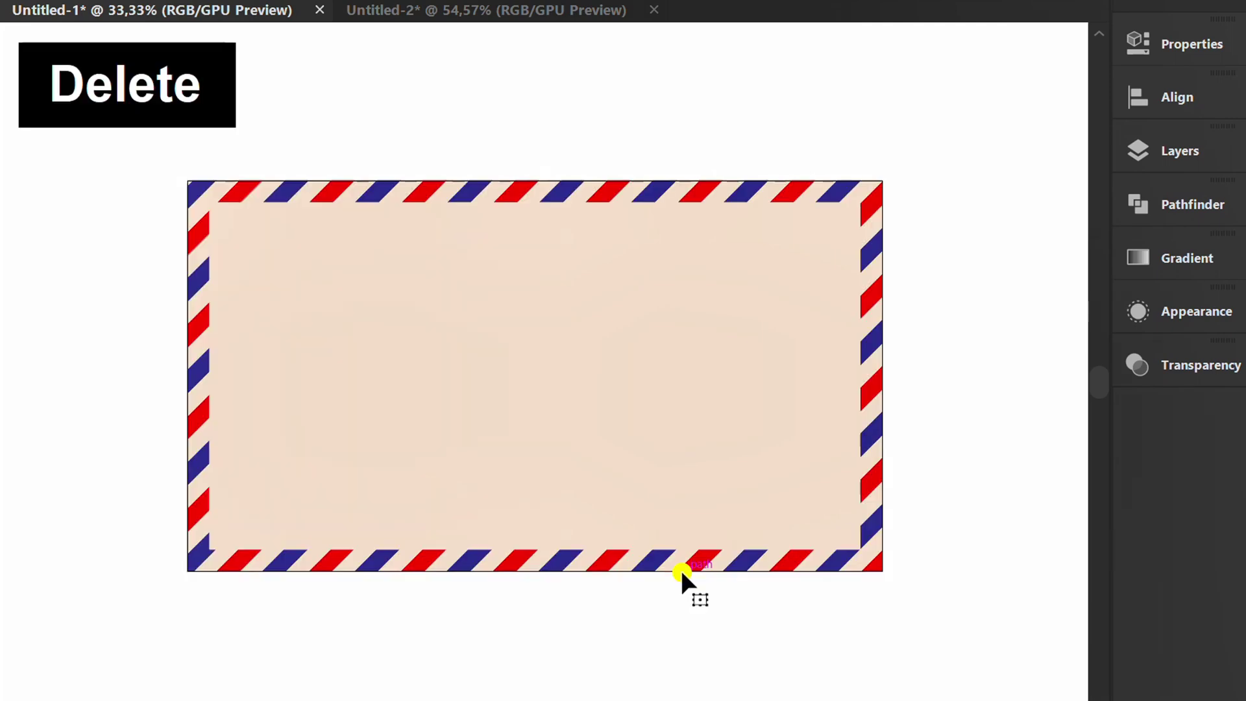
{"action": "key", "text": "ctrl+v"}
{"action": "left_click_drag", "start_coordinate": [523, 369], "coordinate": [728, 502]}
{"action": "left_click", "coordinate": [684, 664]}
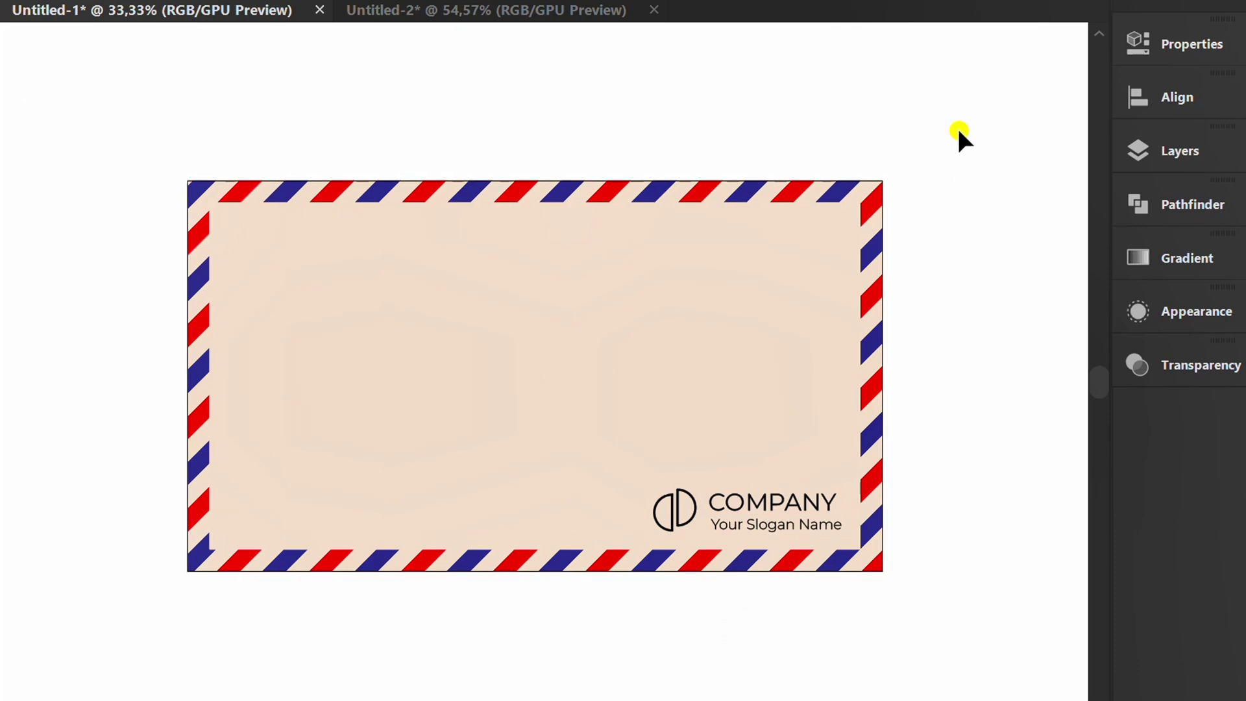
Step: Select every envelope part and group them together
{"action": "left_click_drag", "start_coordinate": [957, 125], "coordinate": [144, 654]}
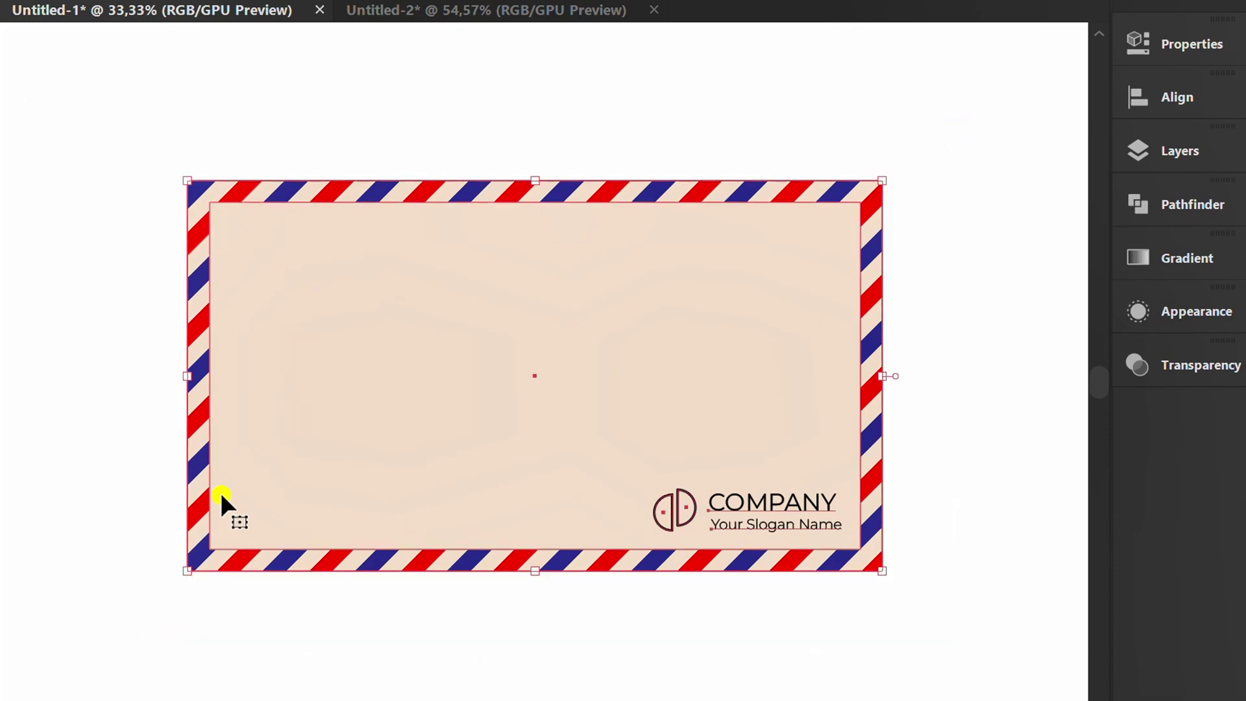
{"action": "right_click", "coordinate": [262, 339]}
{"action": "left_click", "coordinate": [383, 500]}
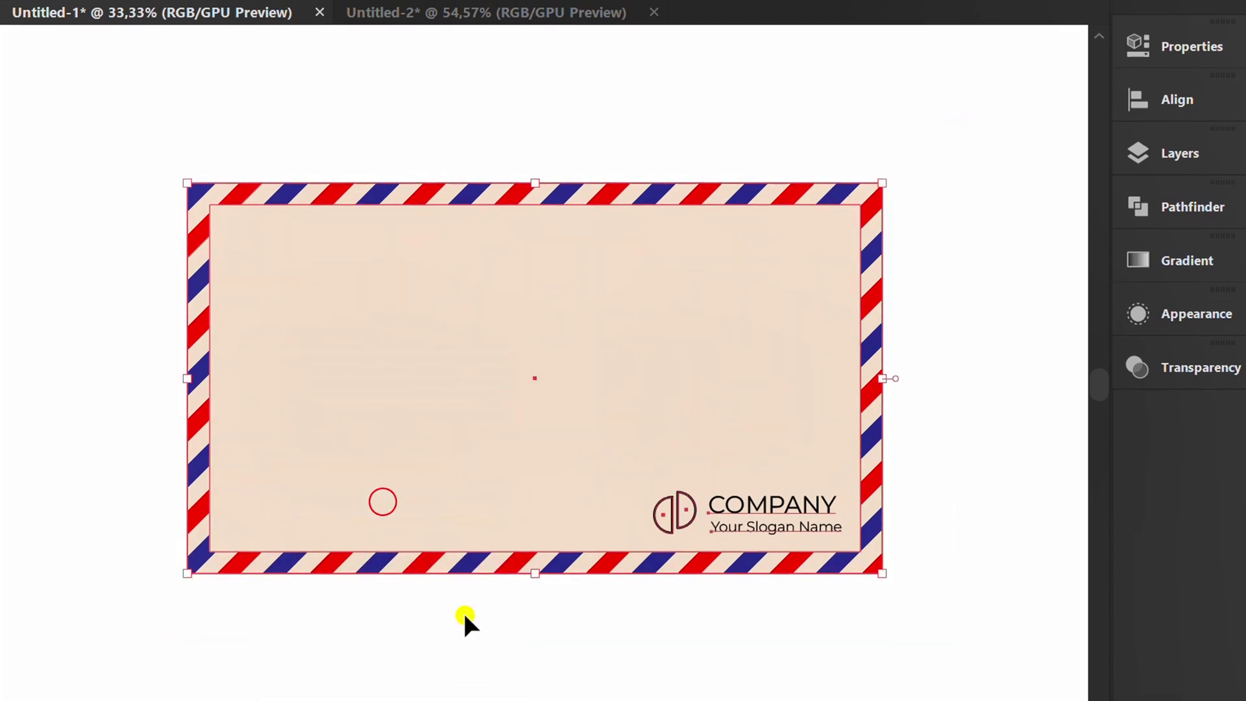
{"action": "left_click", "coordinate": [465, 616]}
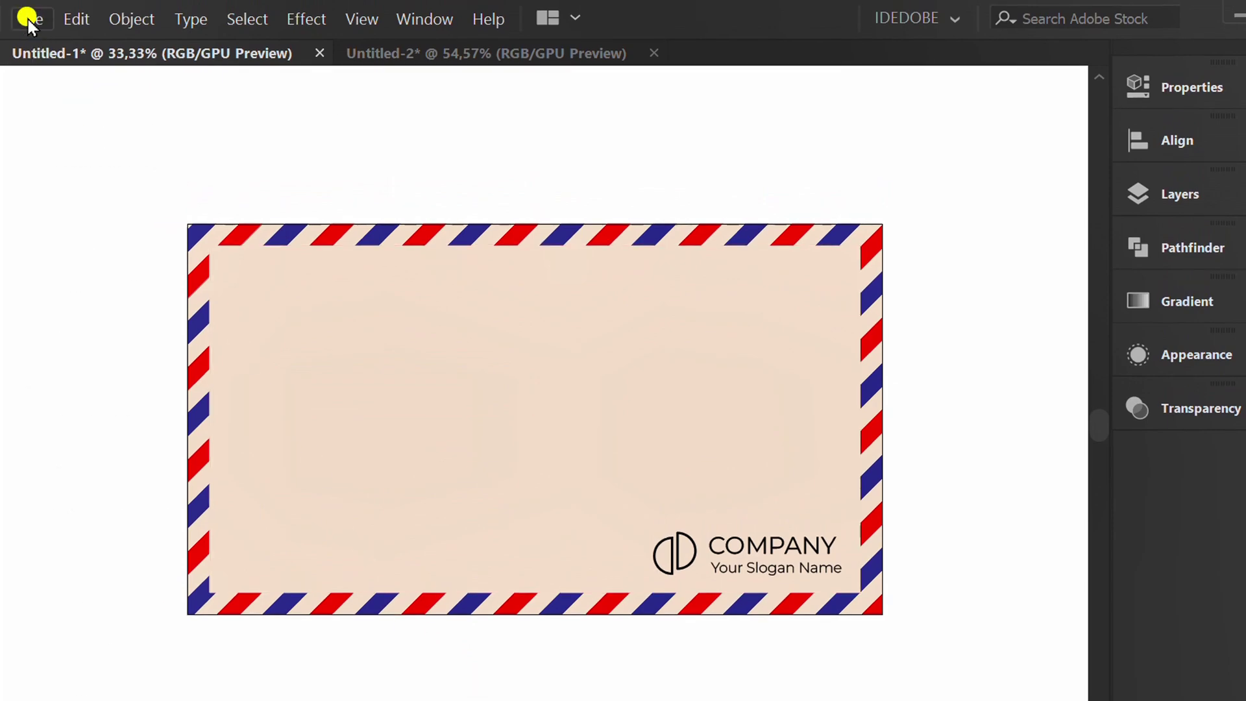
Step: Place the design-space-paper-textured-background image large above the envelope and copy it
{"action": "left_click", "coordinate": [29, 20]}
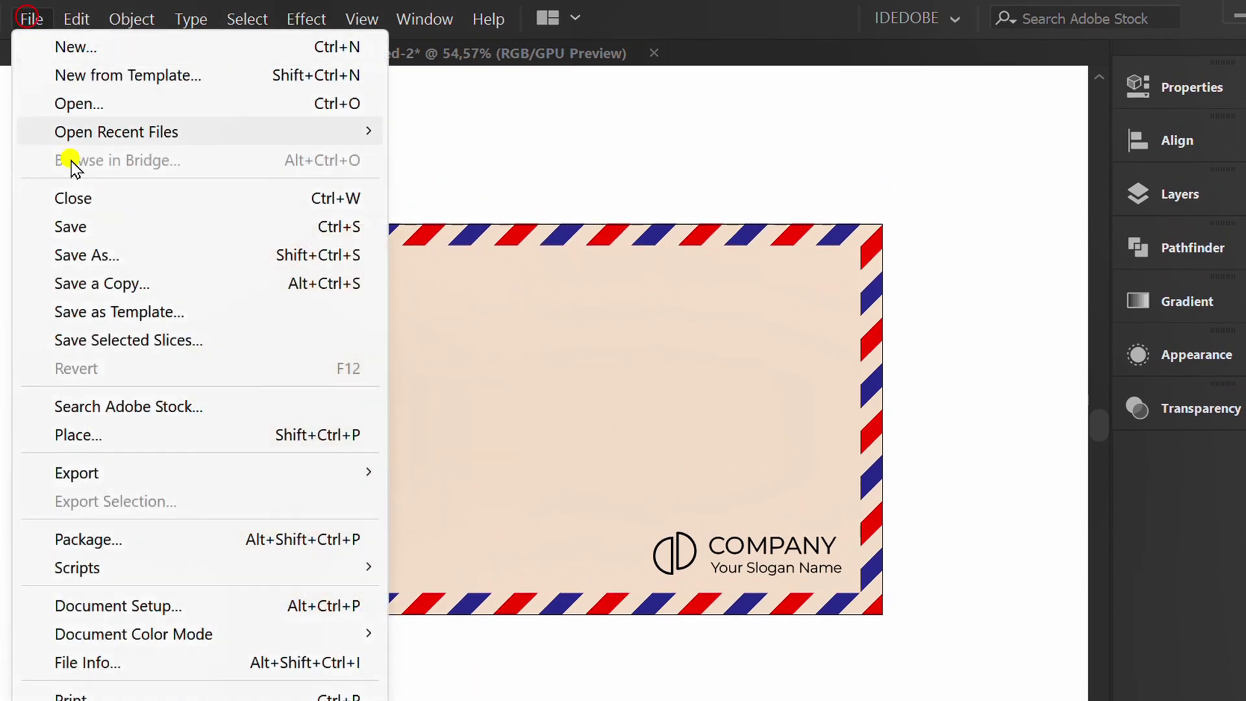
{"action": "left_click", "coordinate": [115, 435]}
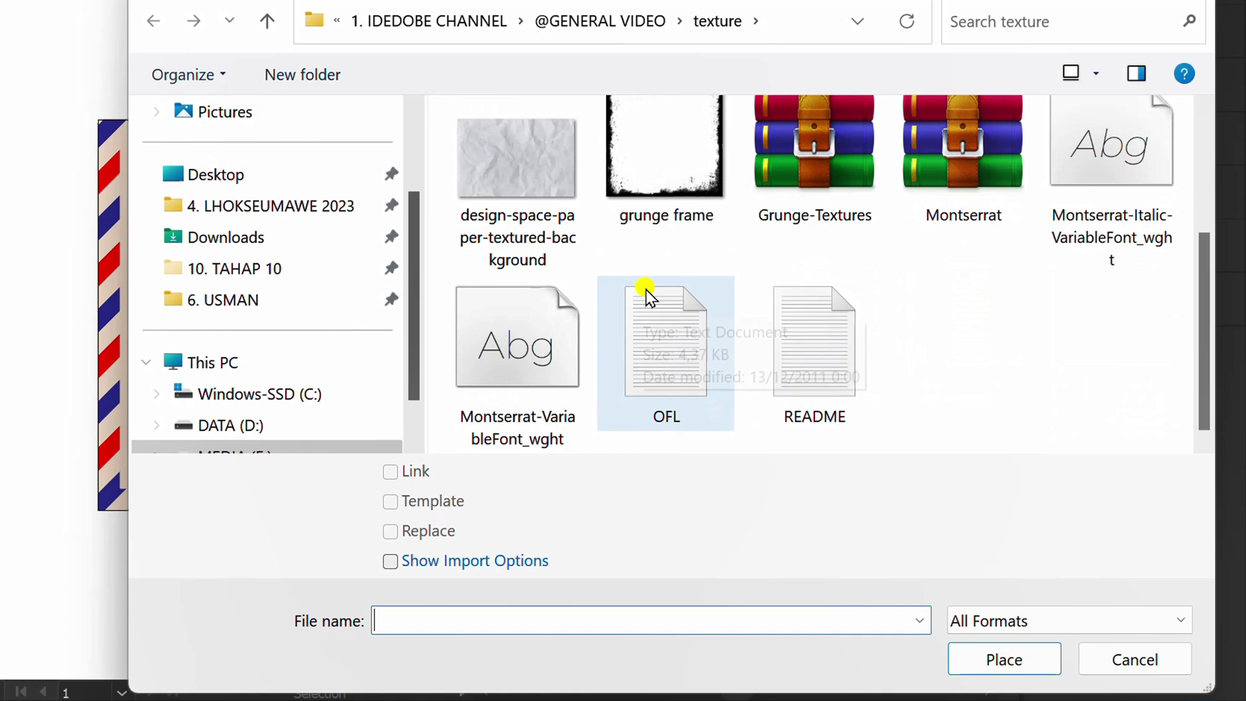
{"action": "left_click", "coordinate": [508, 173]}
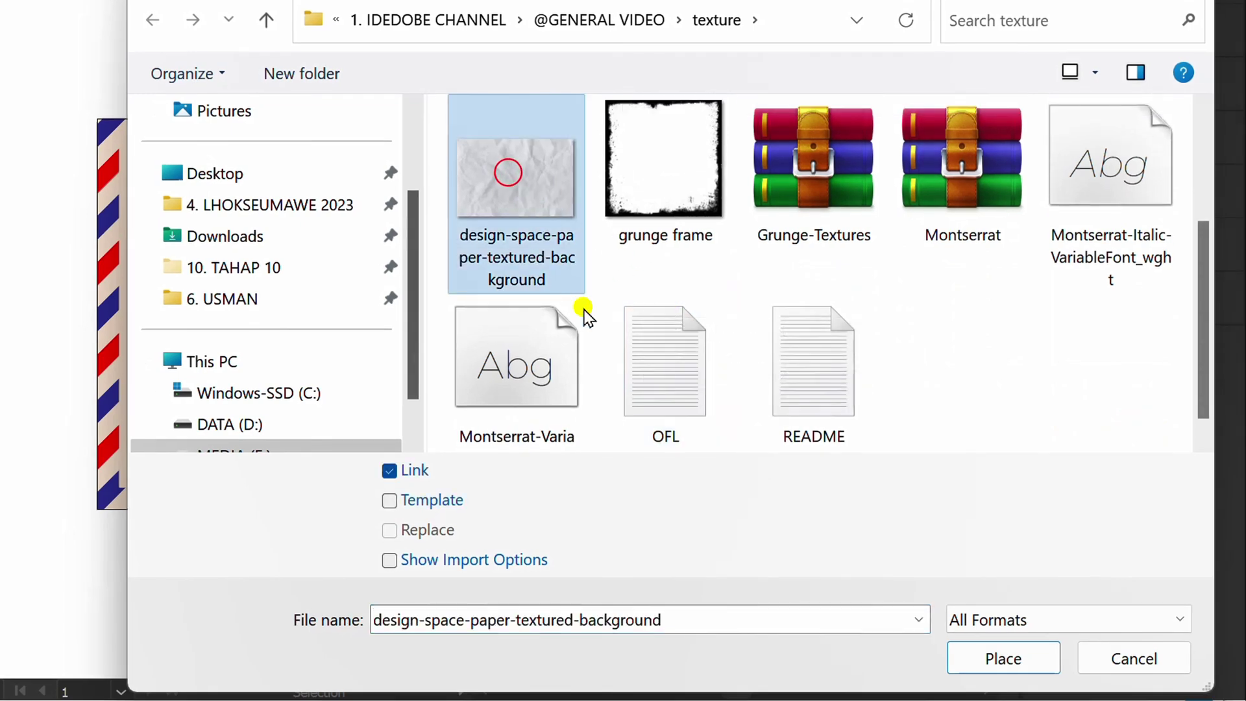
{"action": "left_click", "coordinate": [1003, 658]}
{"action": "scroll", "coordinate": [374, 369], "scroll_direction": "down", "scroll_amount": 4}
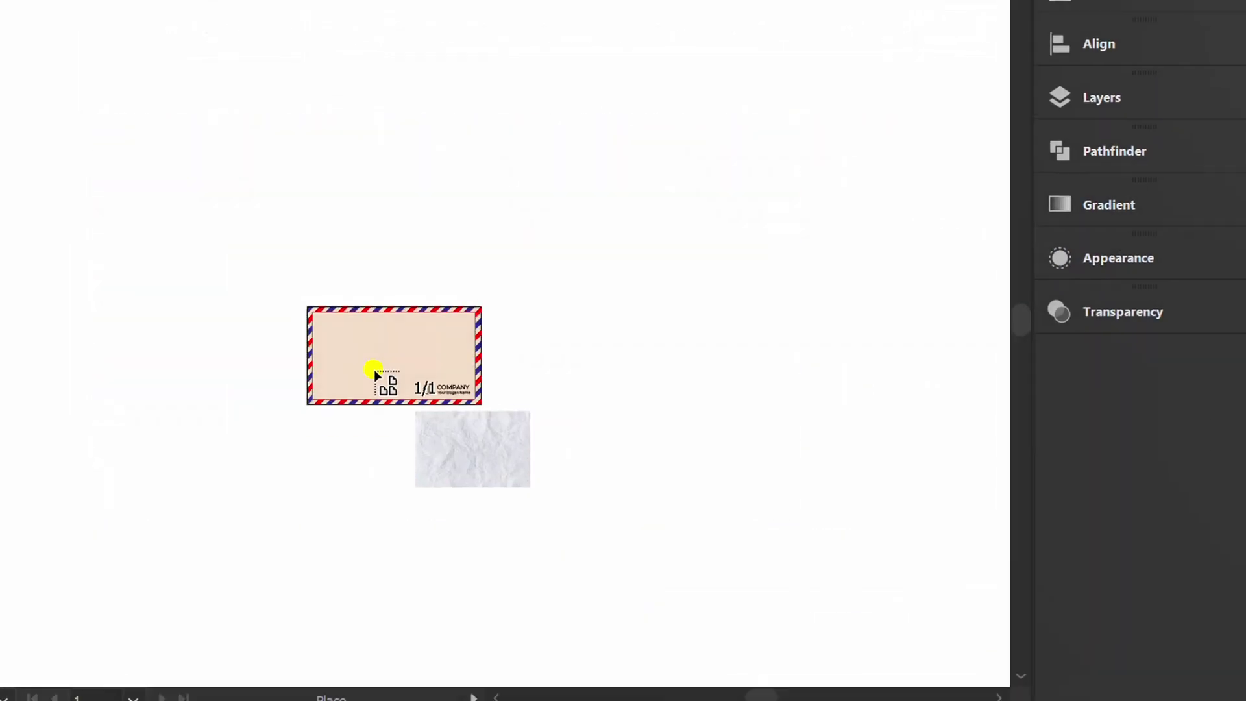
{"action": "left_click_drag", "start_coordinate": [215, 77], "coordinate": [494, 303]}
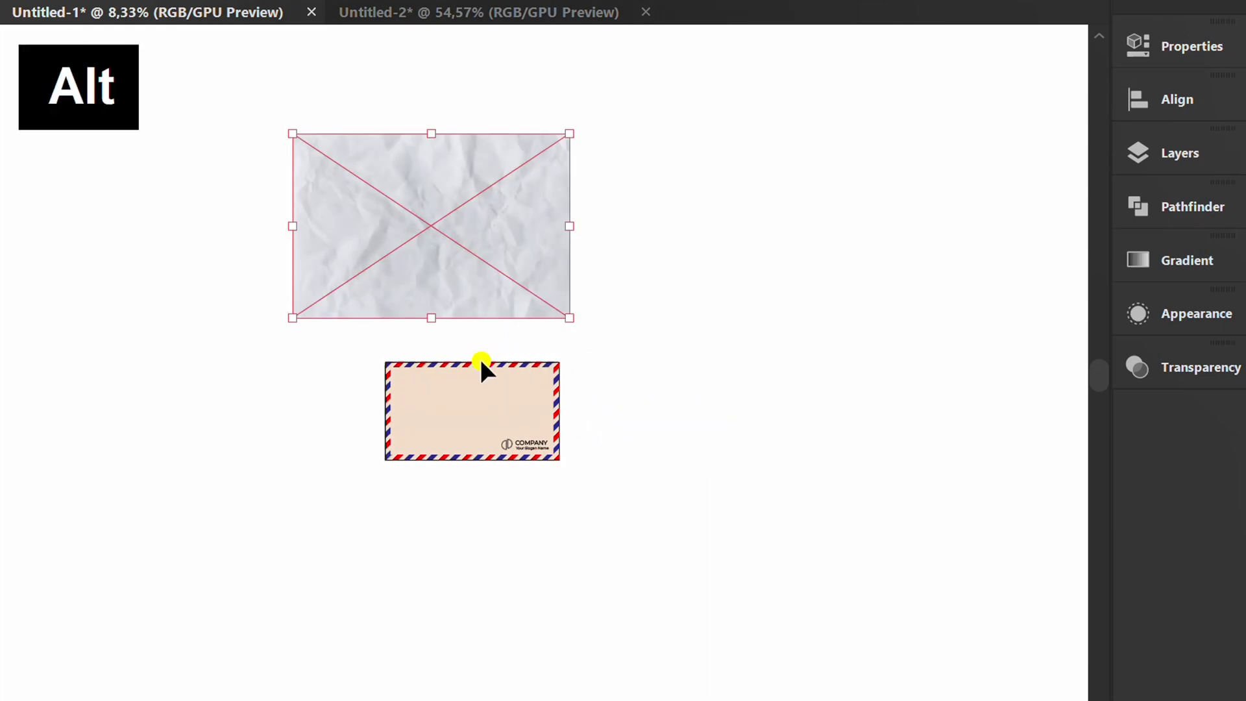
{"action": "scroll", "coordinate": [482, 364], "scroll_direction": "up", "scroll_amount": 1}
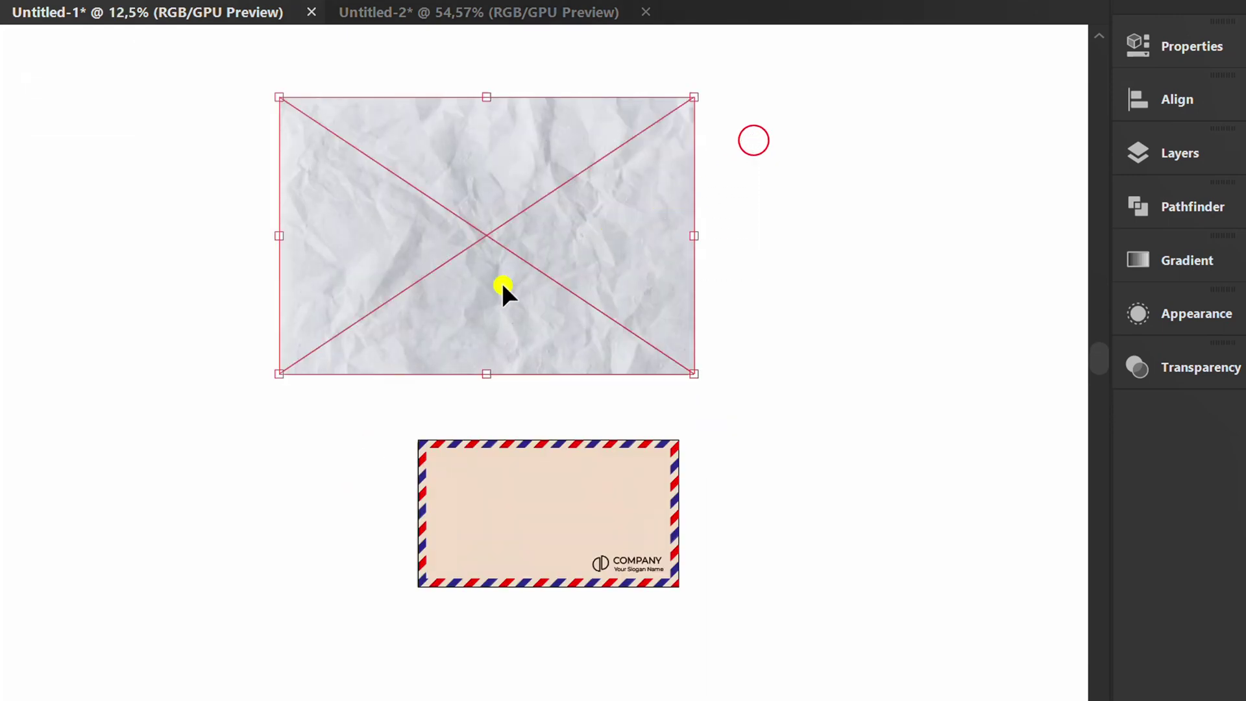
{"action": "key", "text": "ctrl+c"}
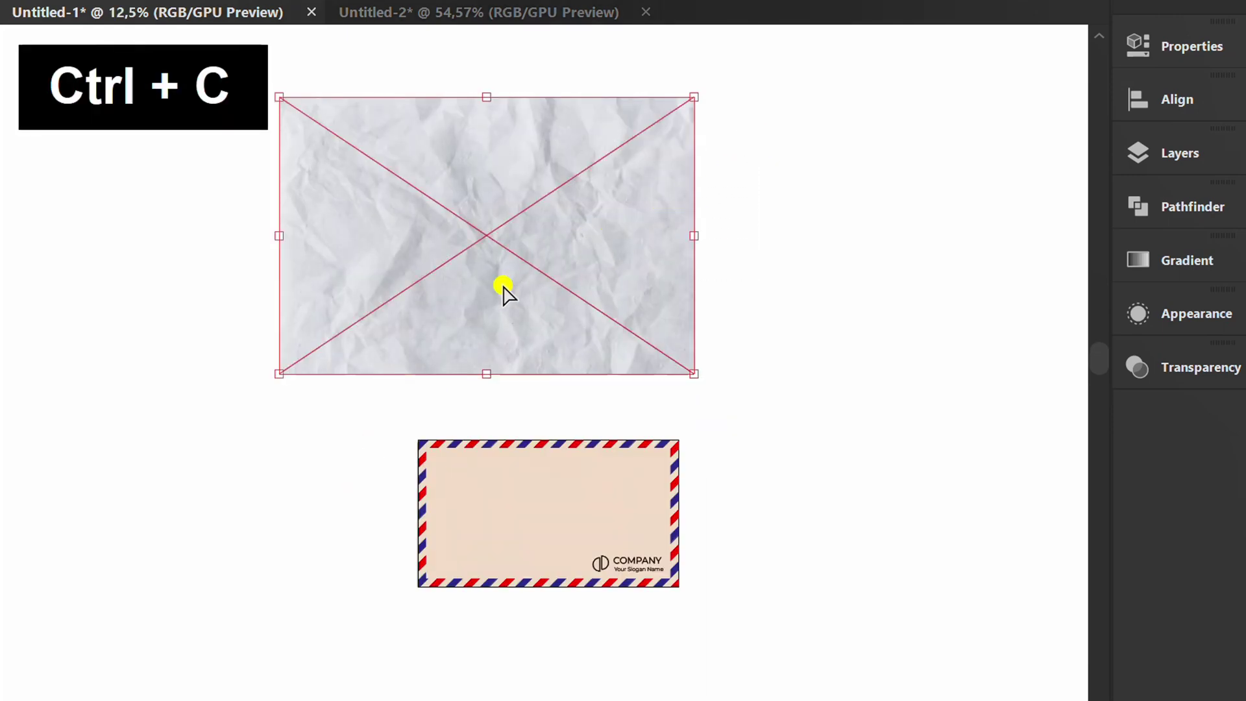
Step: Make an opacity mask on the envelope, paste the crumpled paper texture into it, and position it to cover the envelope
{"action": "left_click", "coordinate": [867, 405]}
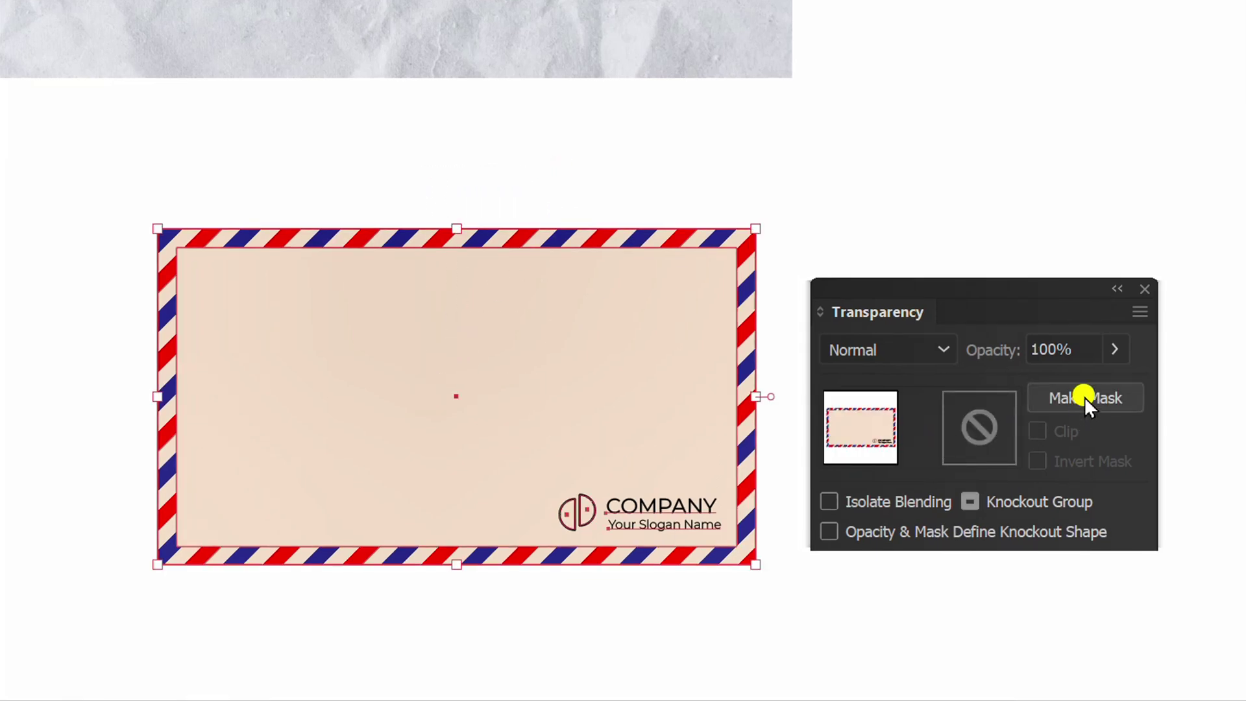
{"action": "left_click", "coordinate": [1084, 396]}
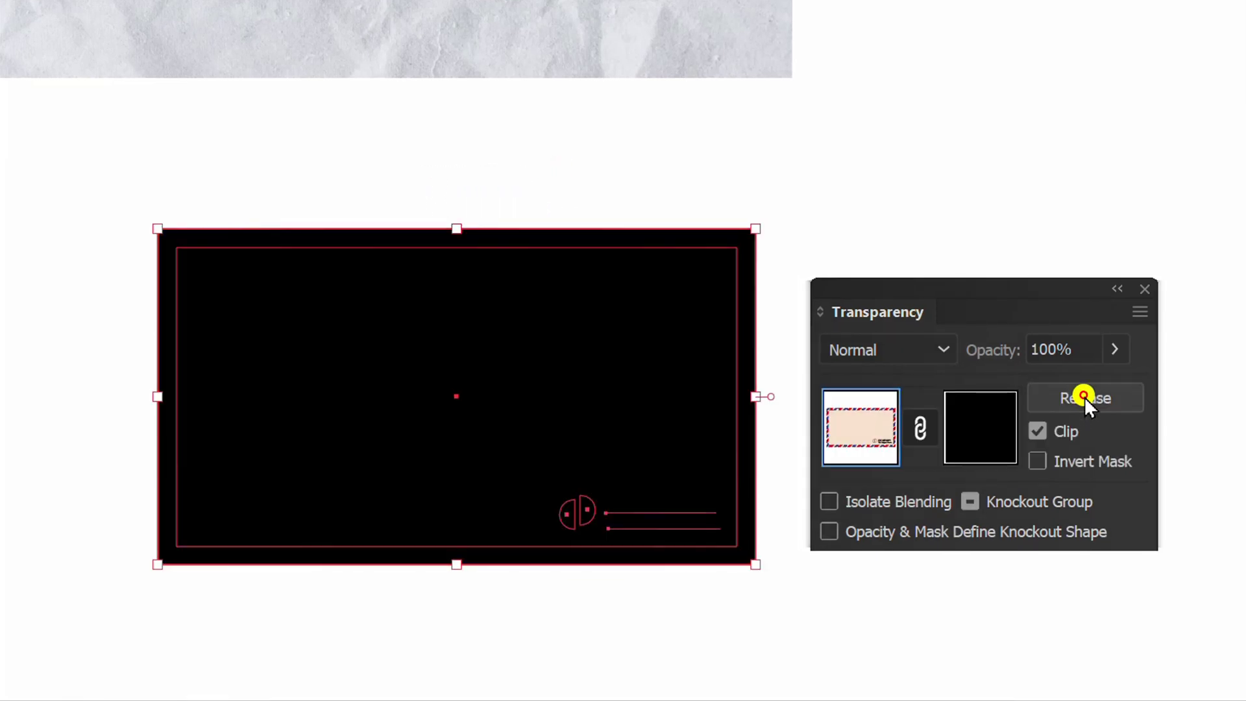
{"action": "left_click", "coordinate": [975, 436]}
{"action": "key", "text": "ctrl+v"}
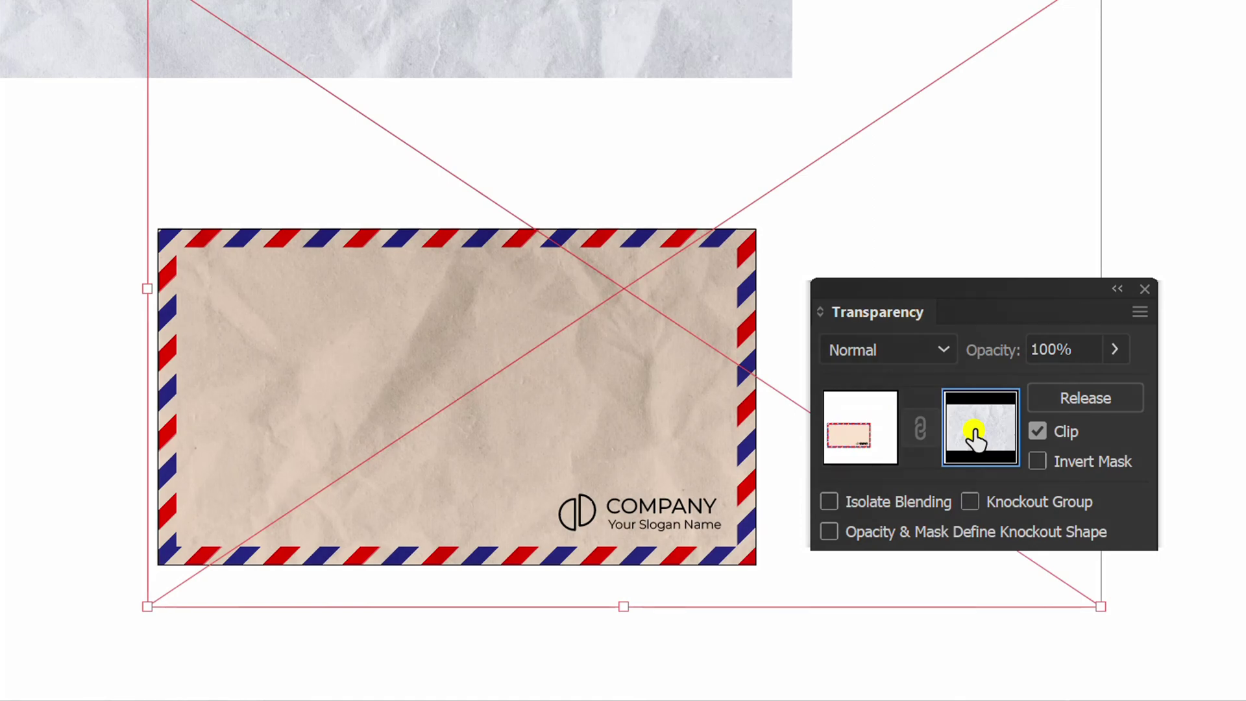
{"action": "left_click_drag", "start_coordinate": [974, 286], "coordinate": [1118, 280]}
{"action": "left_click_drag", "start_coordinate": [825, 109], "coordinate": [717, 138]}
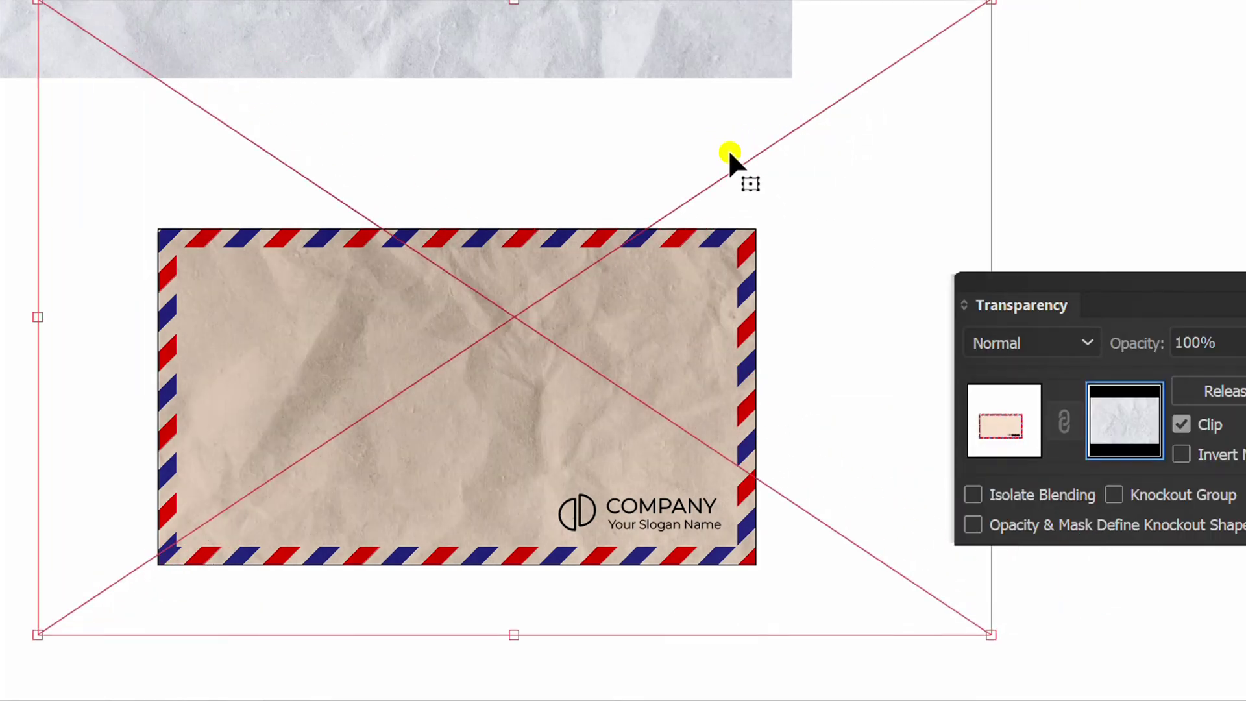